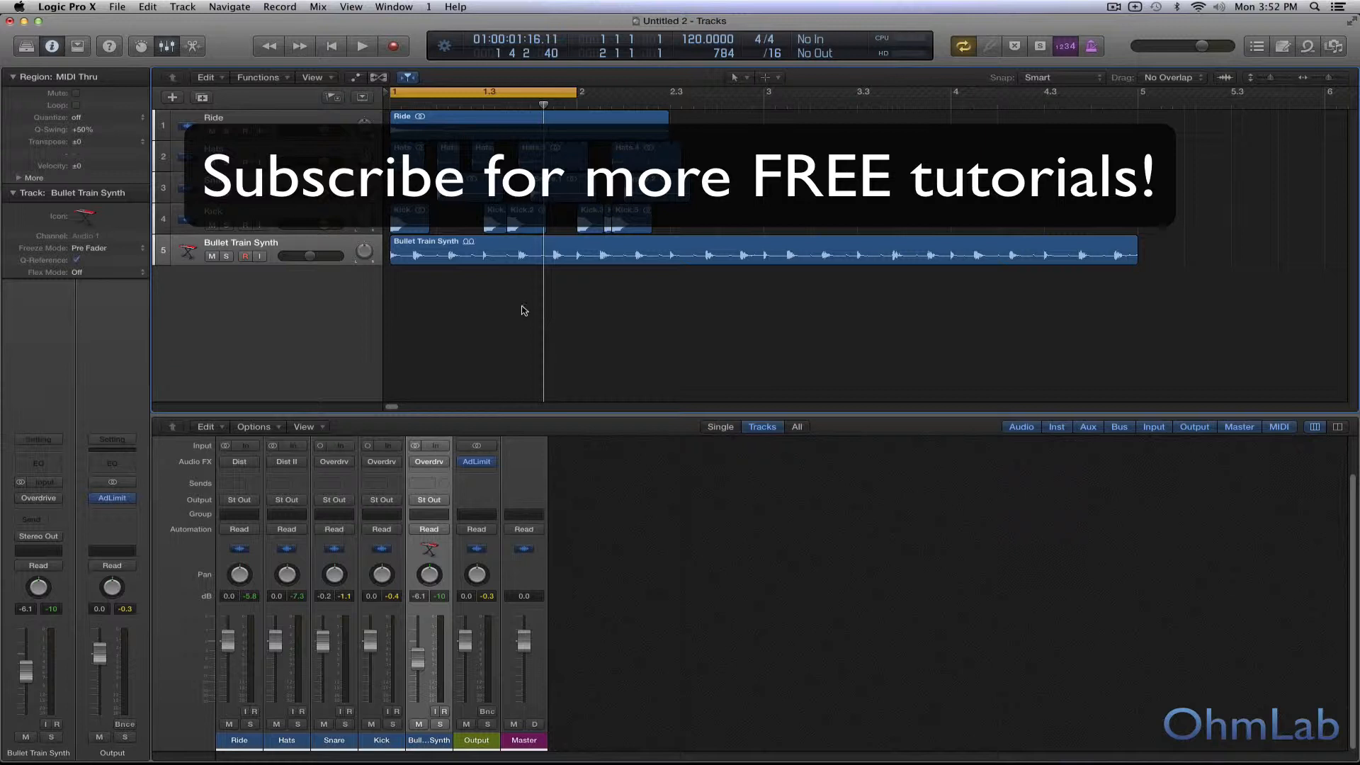
Step: Play the full loop, and listen to the Ride track on its own in solo
key(space)
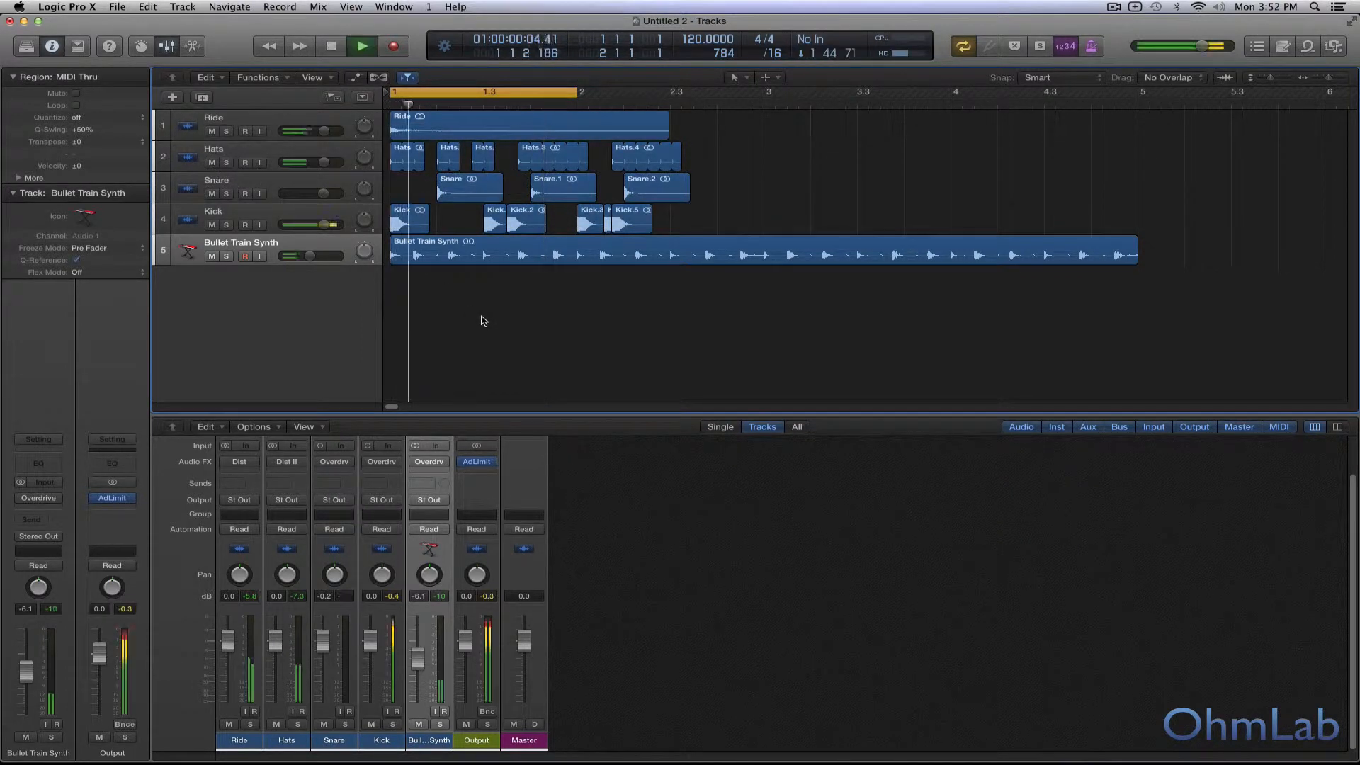
key(space)
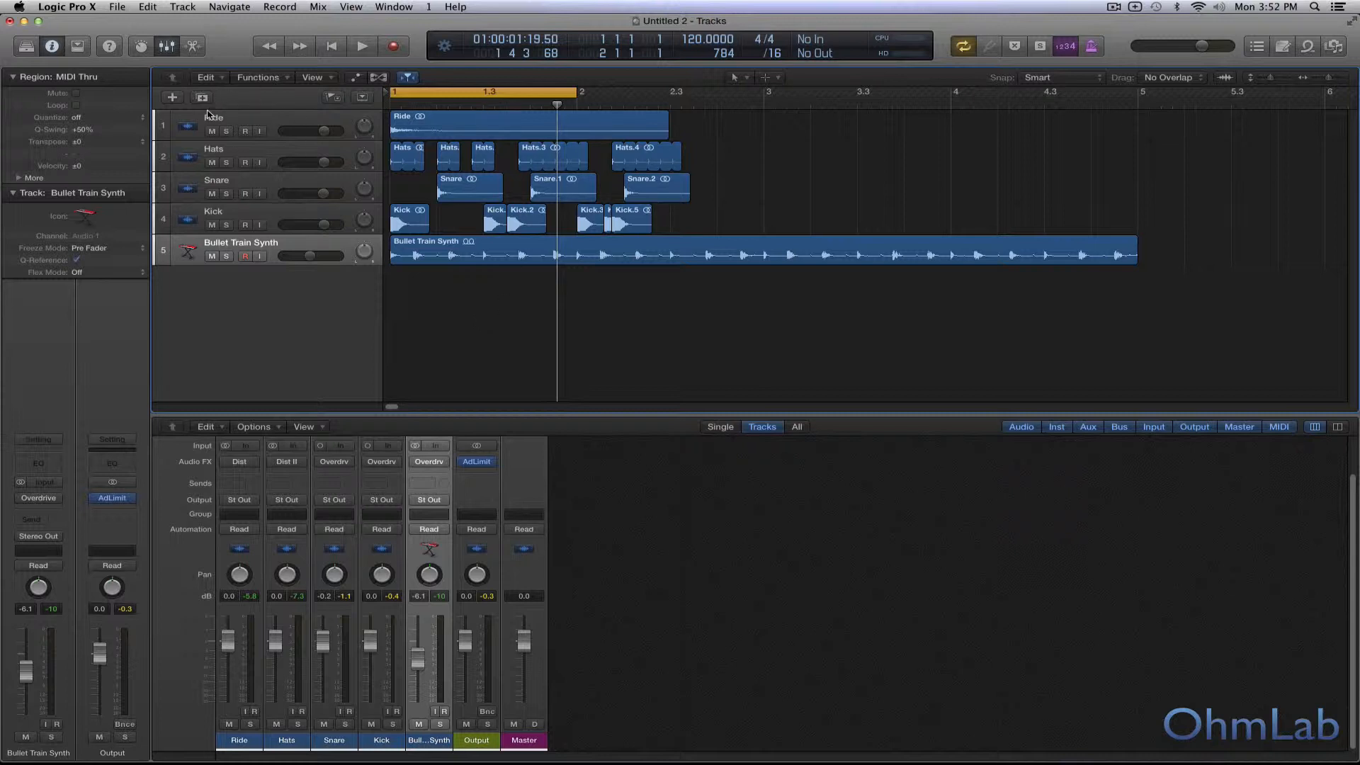
click(227, 132)
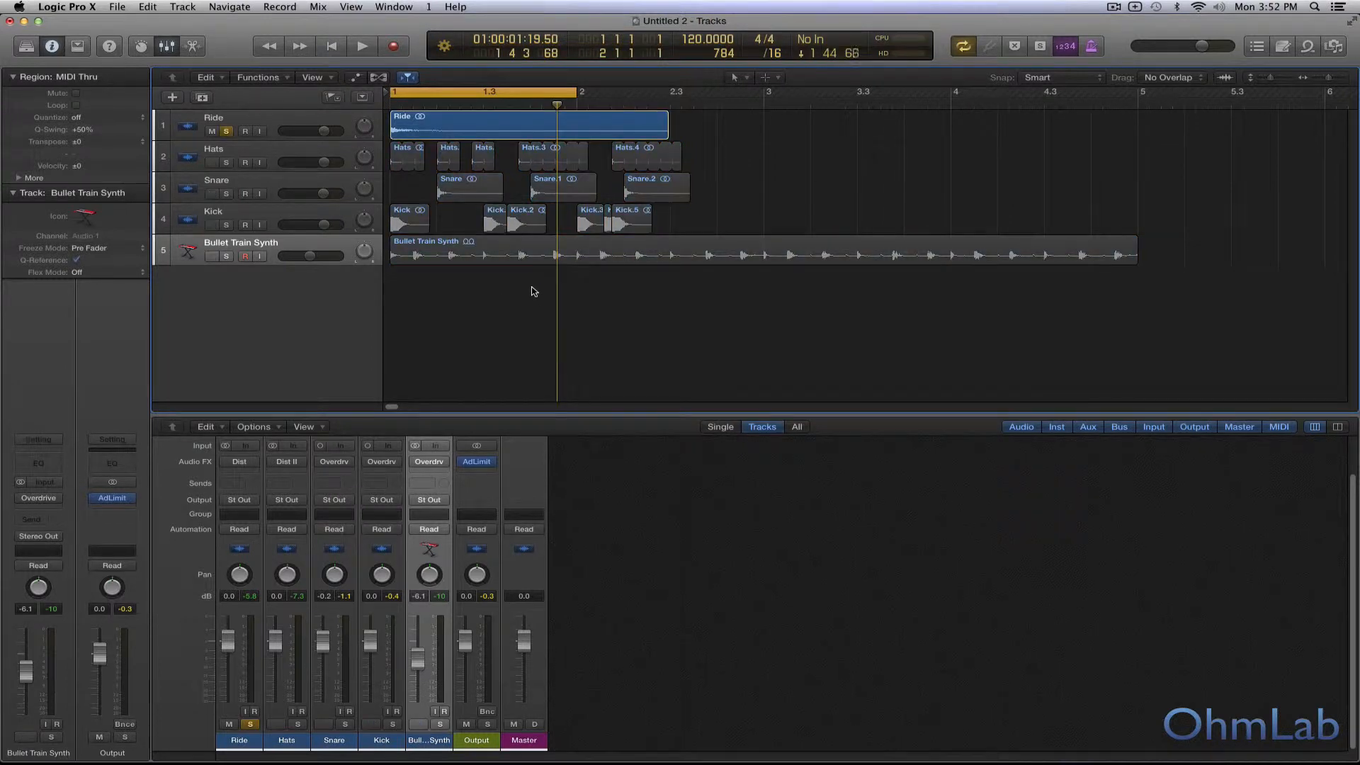
key(space)
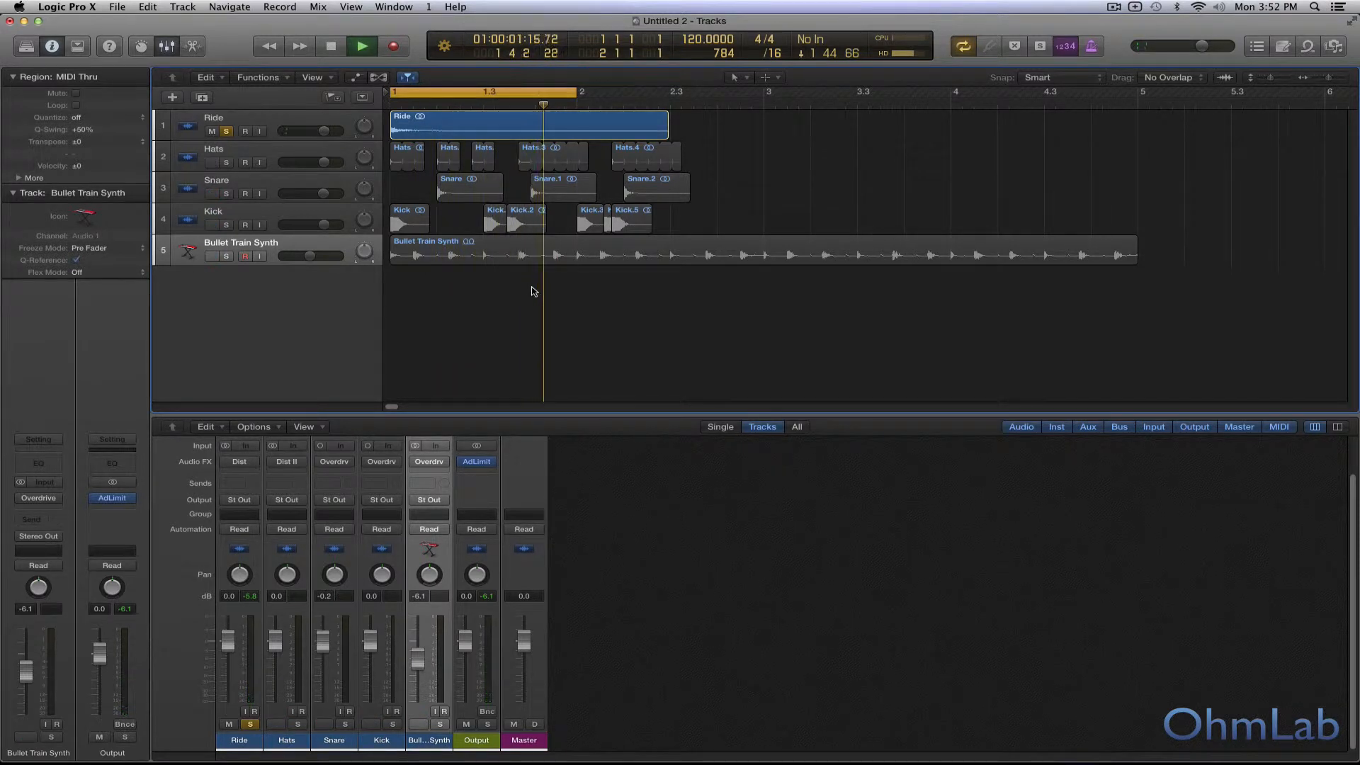
key(space)
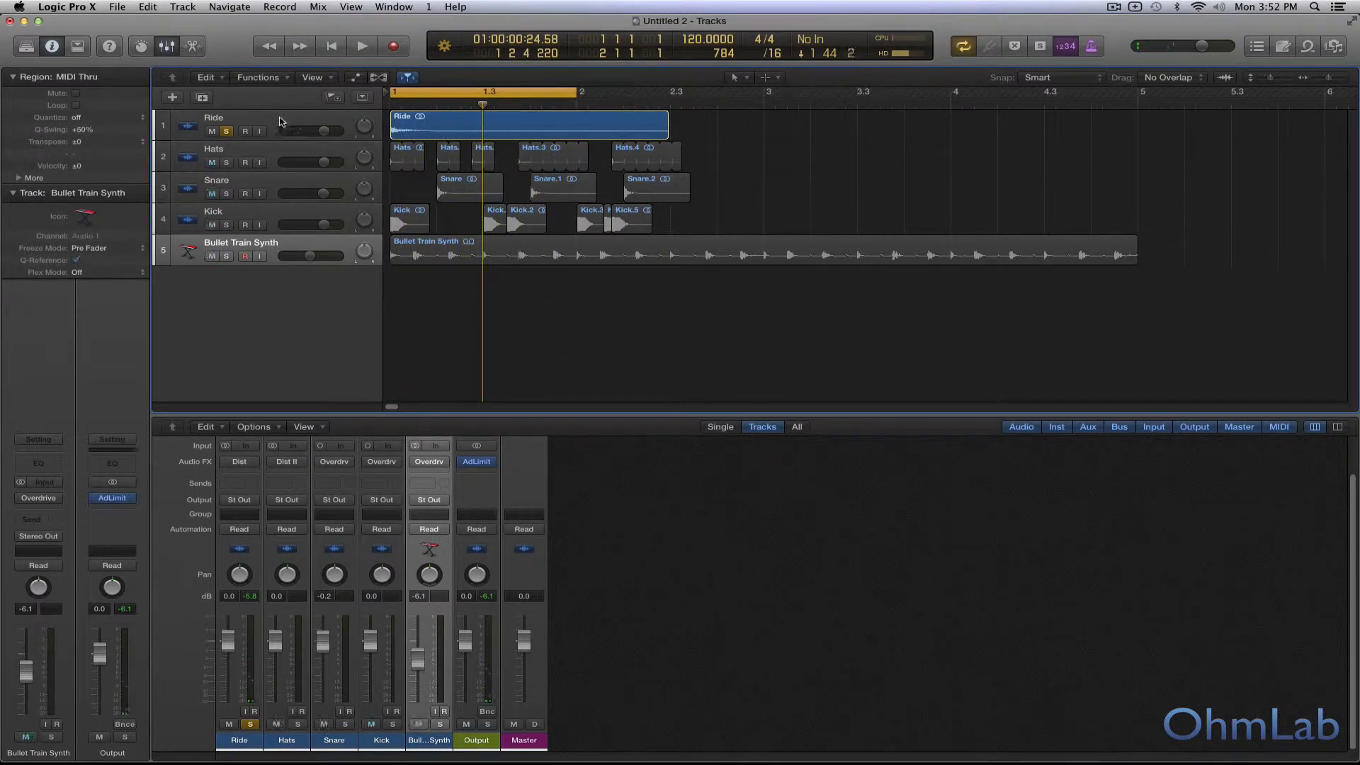
Step: Open the Distortion plug-in on the Ride track and move its window to the middle of the workspace
click(279, 118)
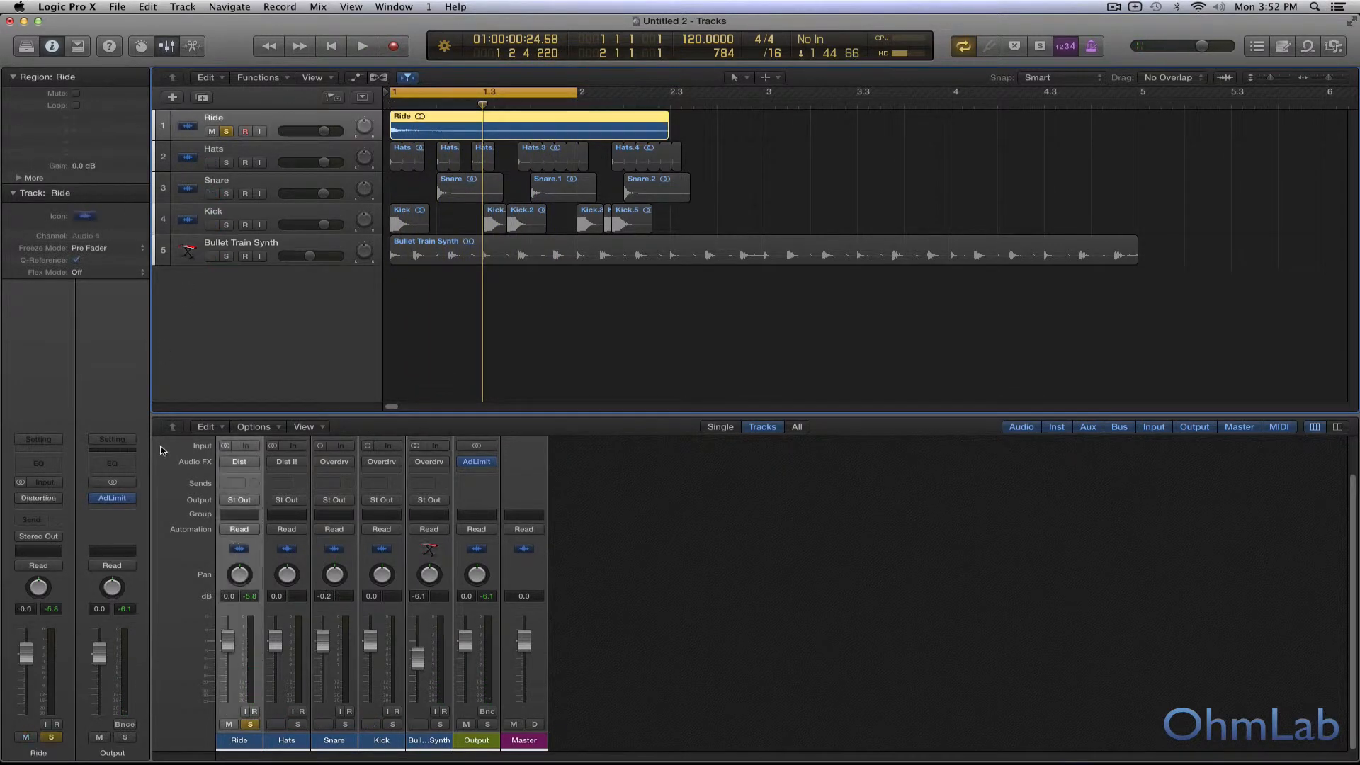
click(44, 500)
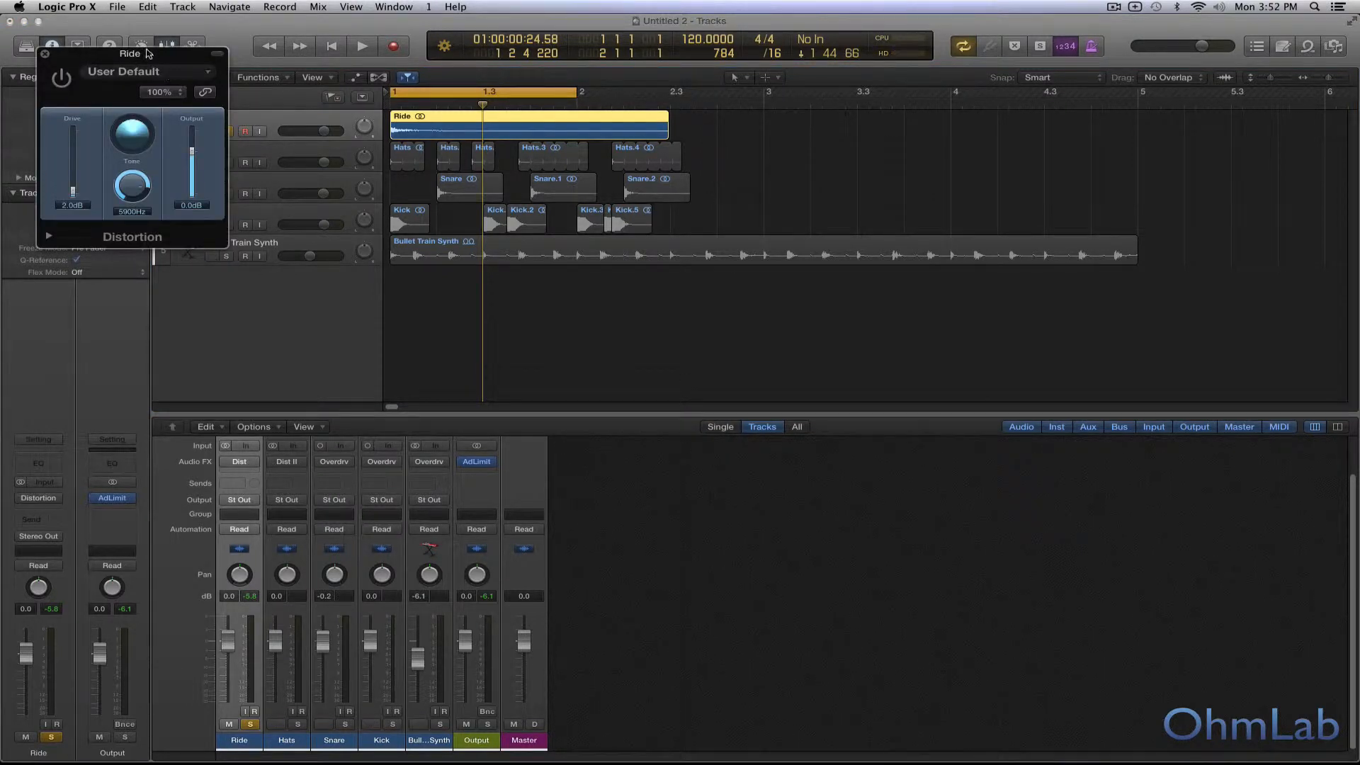
drag(148, 54, 663, 301)
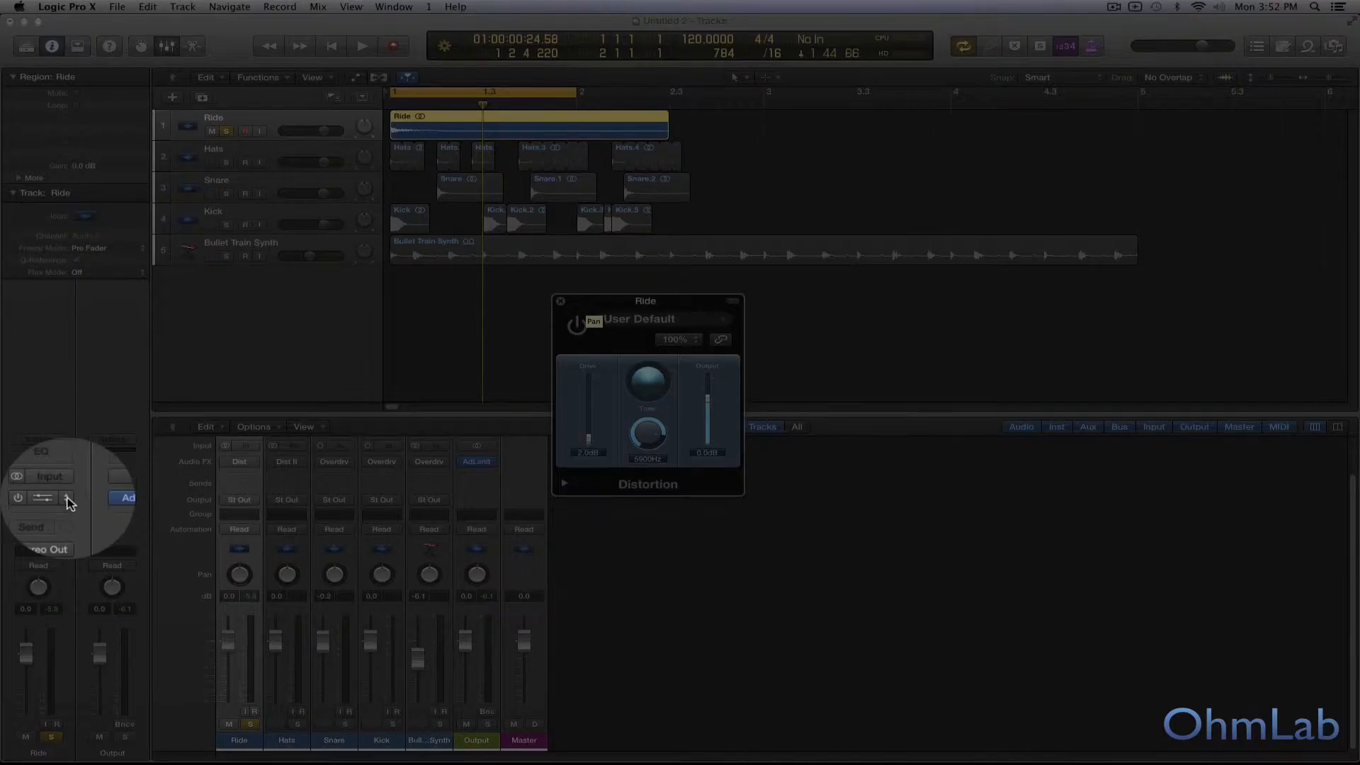
Step: Look through the Distortion effects available for the Ride channel's insert, keeping the current plug-in
click(68, 500)
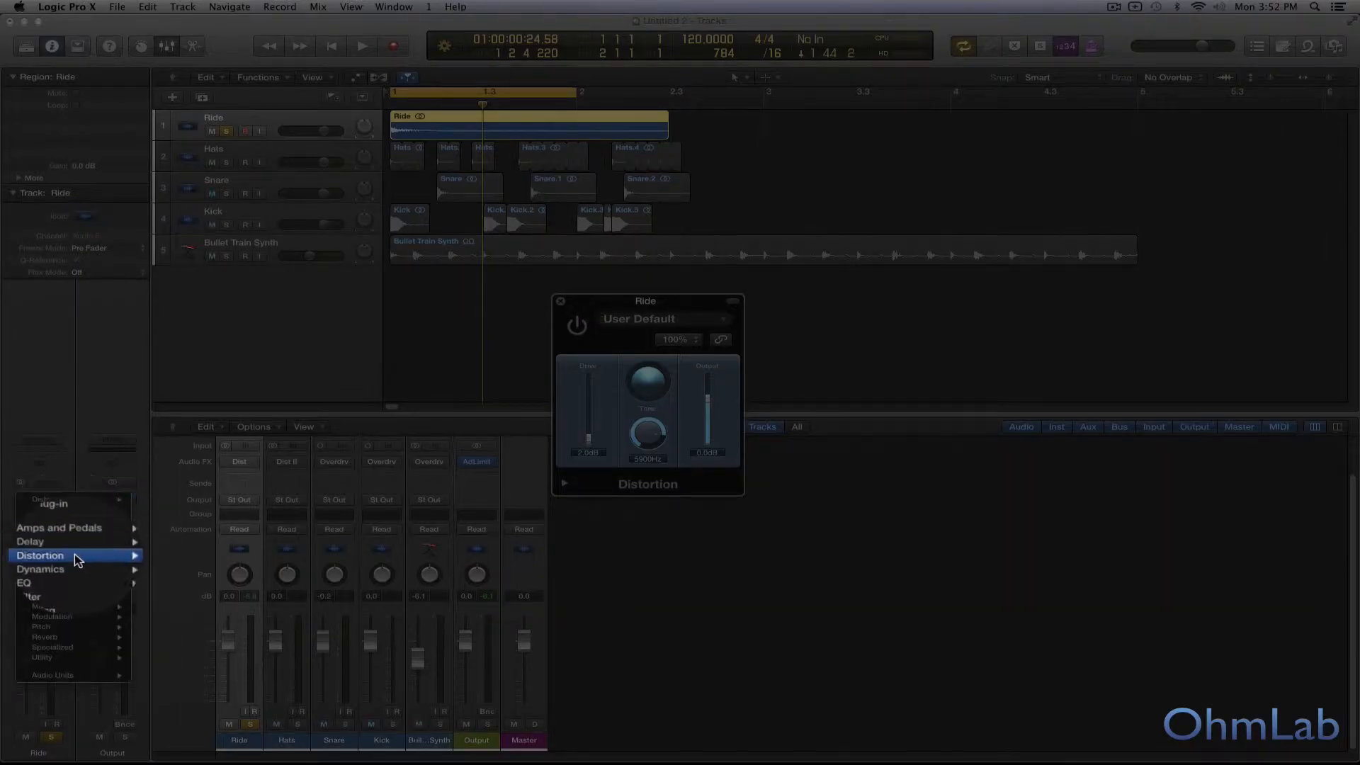
mouse_move(50, 555)
mouse_move(186, 577)
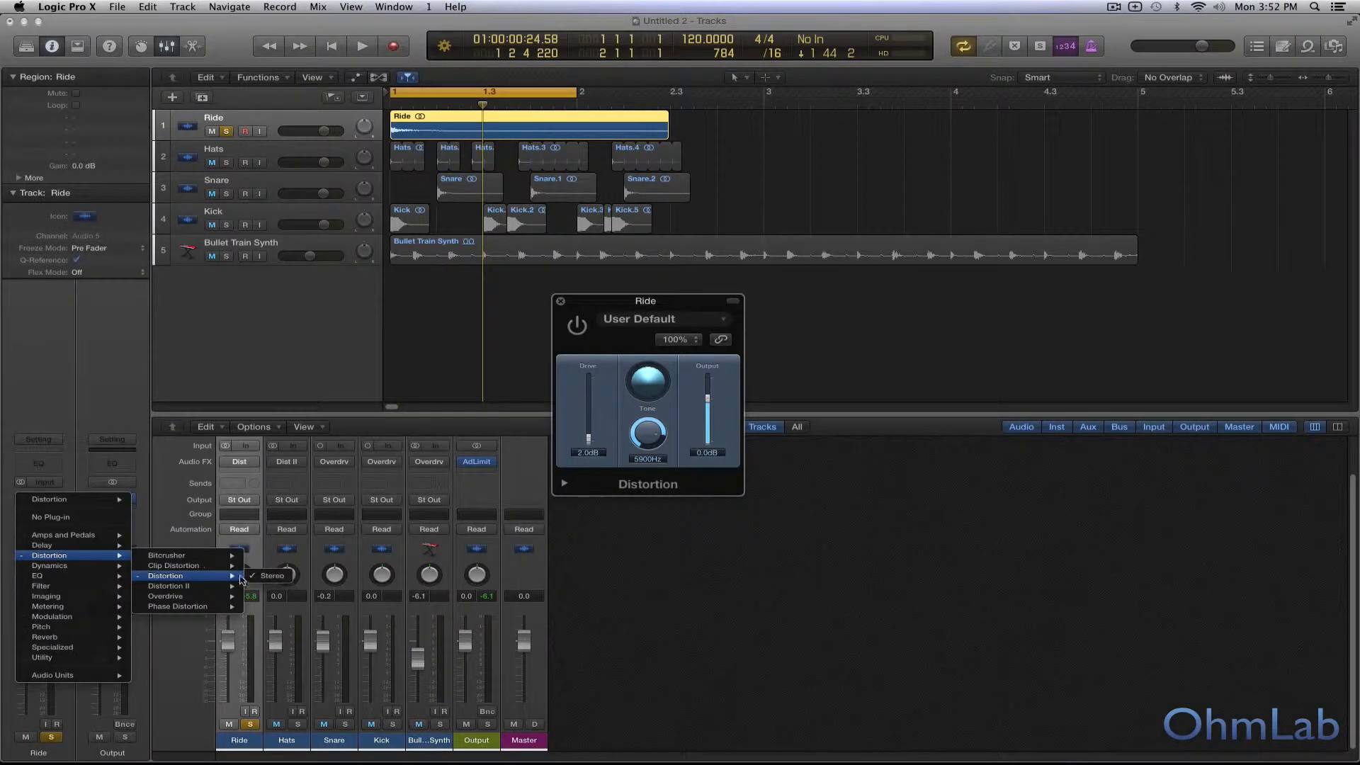
click(722, 467)
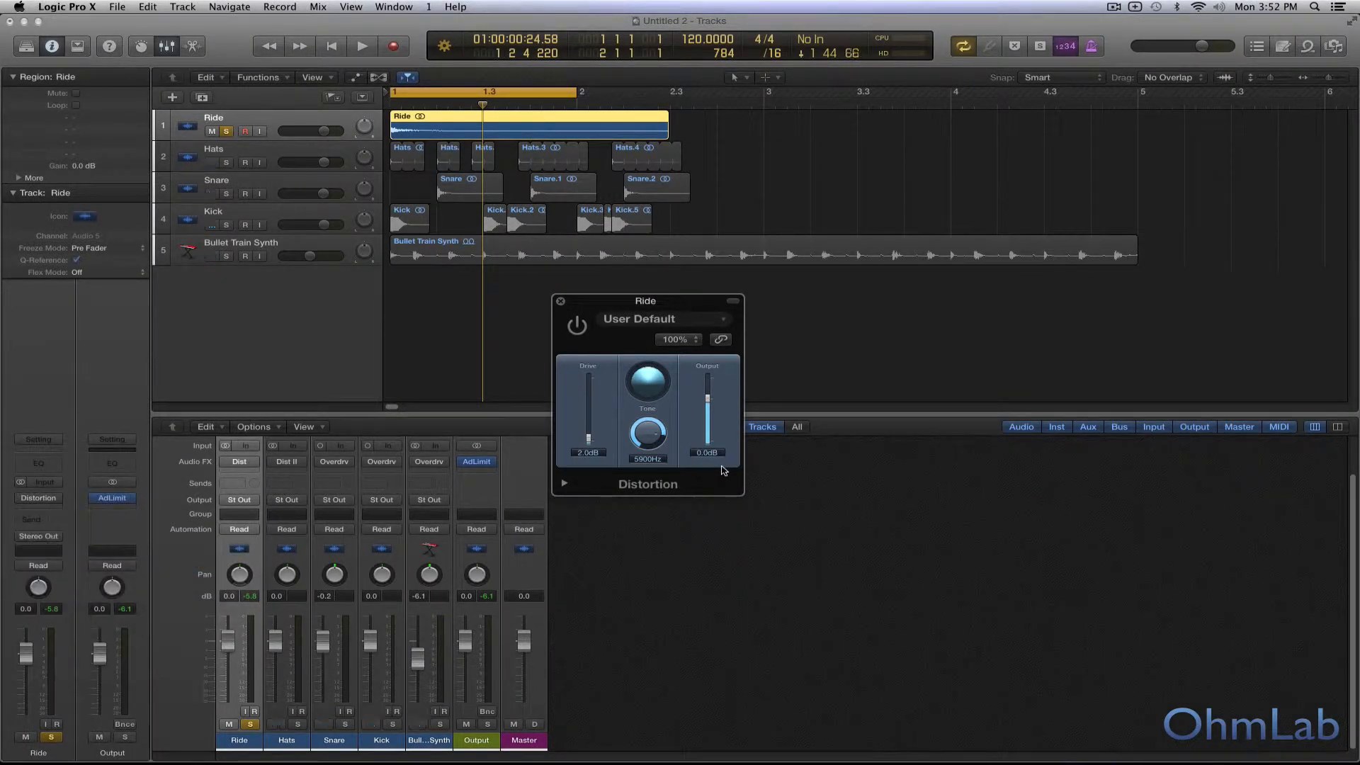
drag(624, 304, 653, 296)
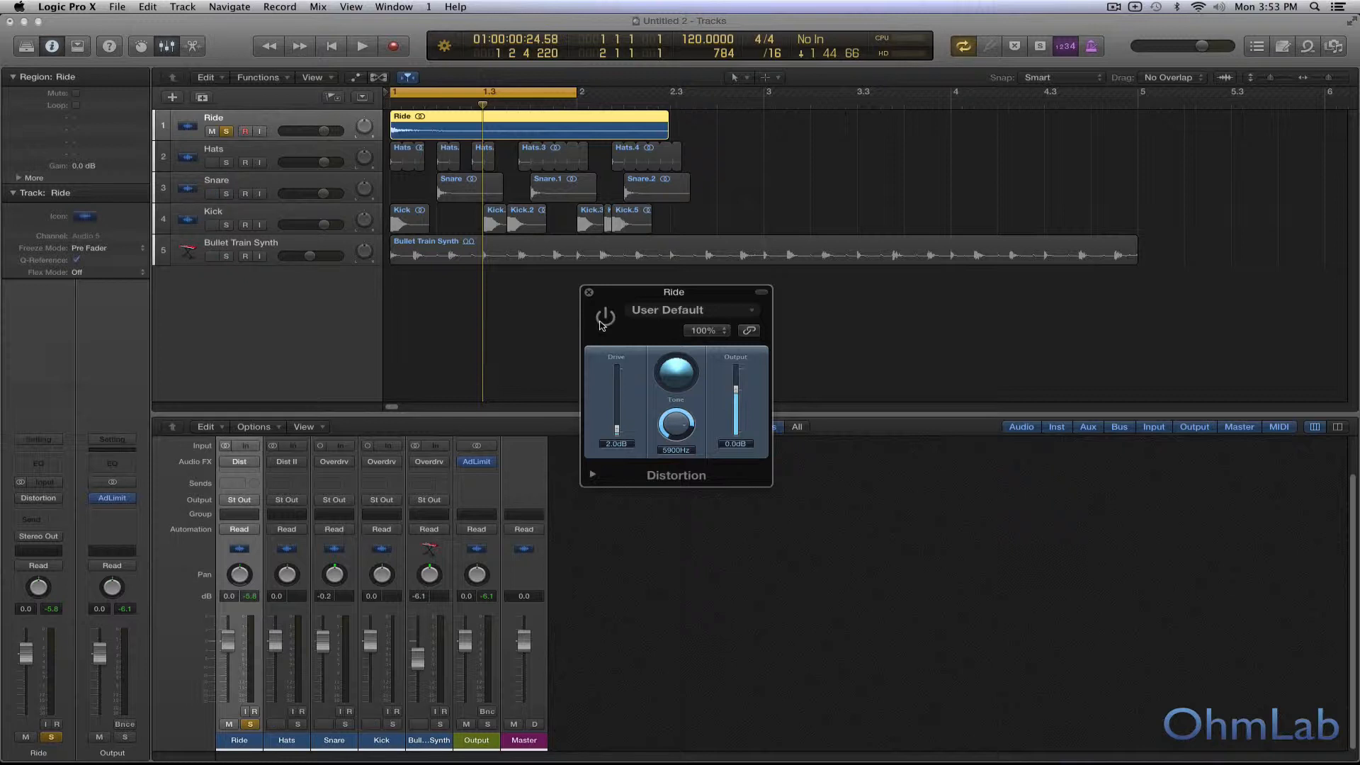
Step: Audition Distortion on the soloed Ride, set Tone to 8400 Hz and Drive to 1.5 dB, and leave the effect bypassed
key(space)
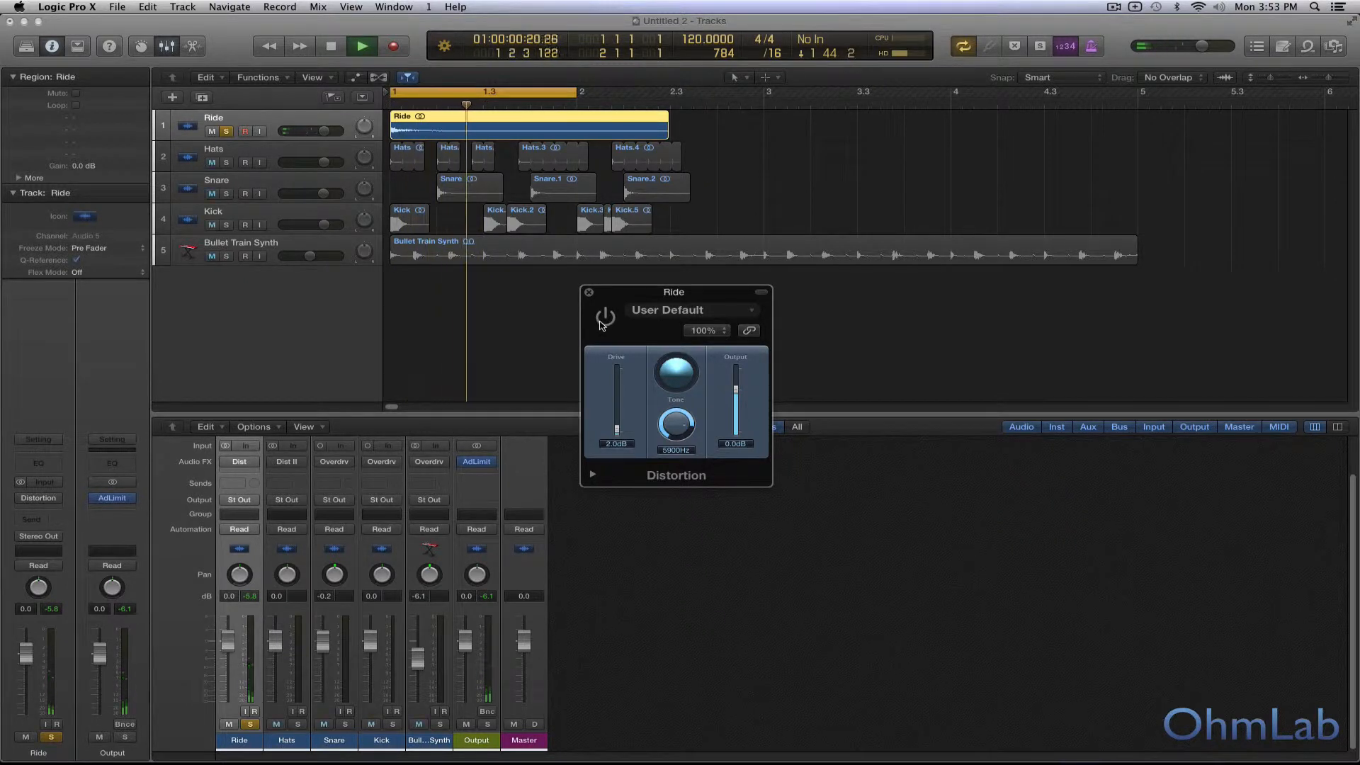
click(605, 319)
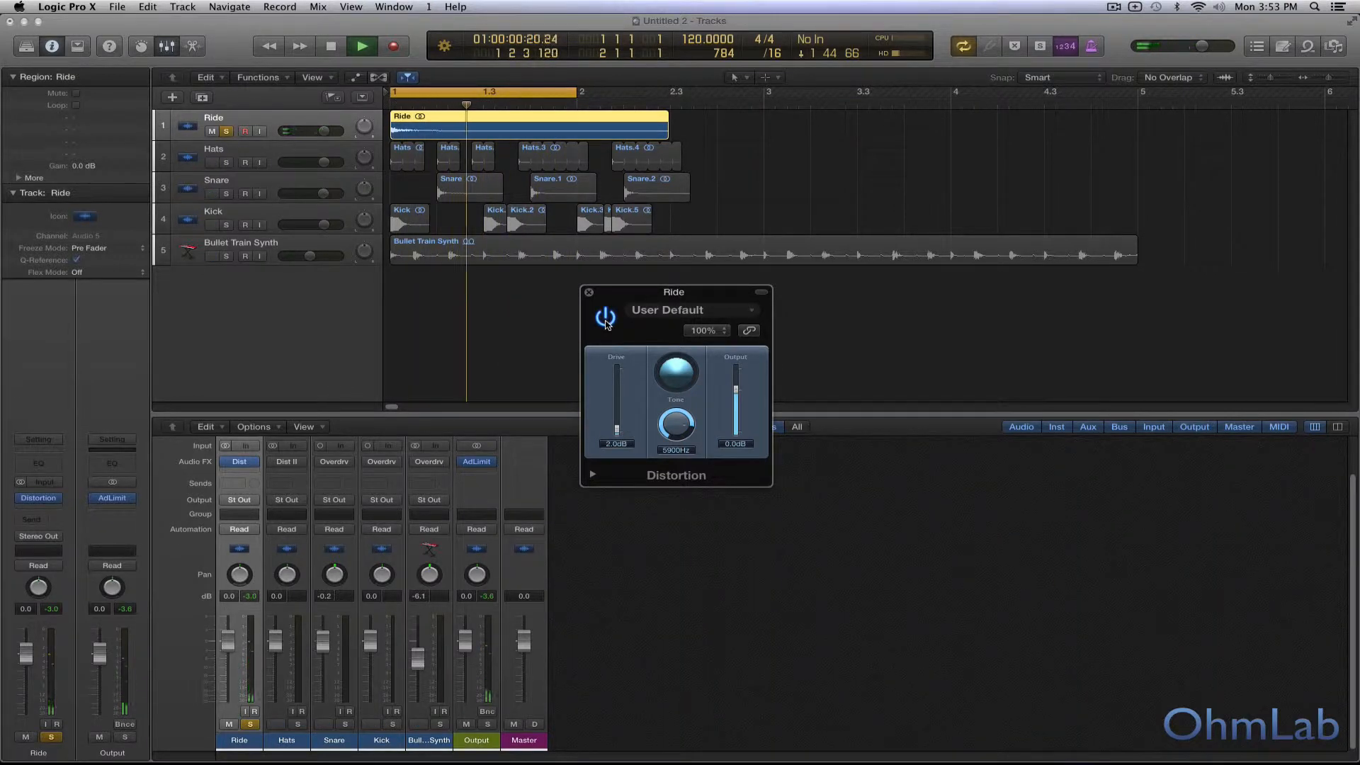
drag(675, 429, 617, 435)
click(605, 318)
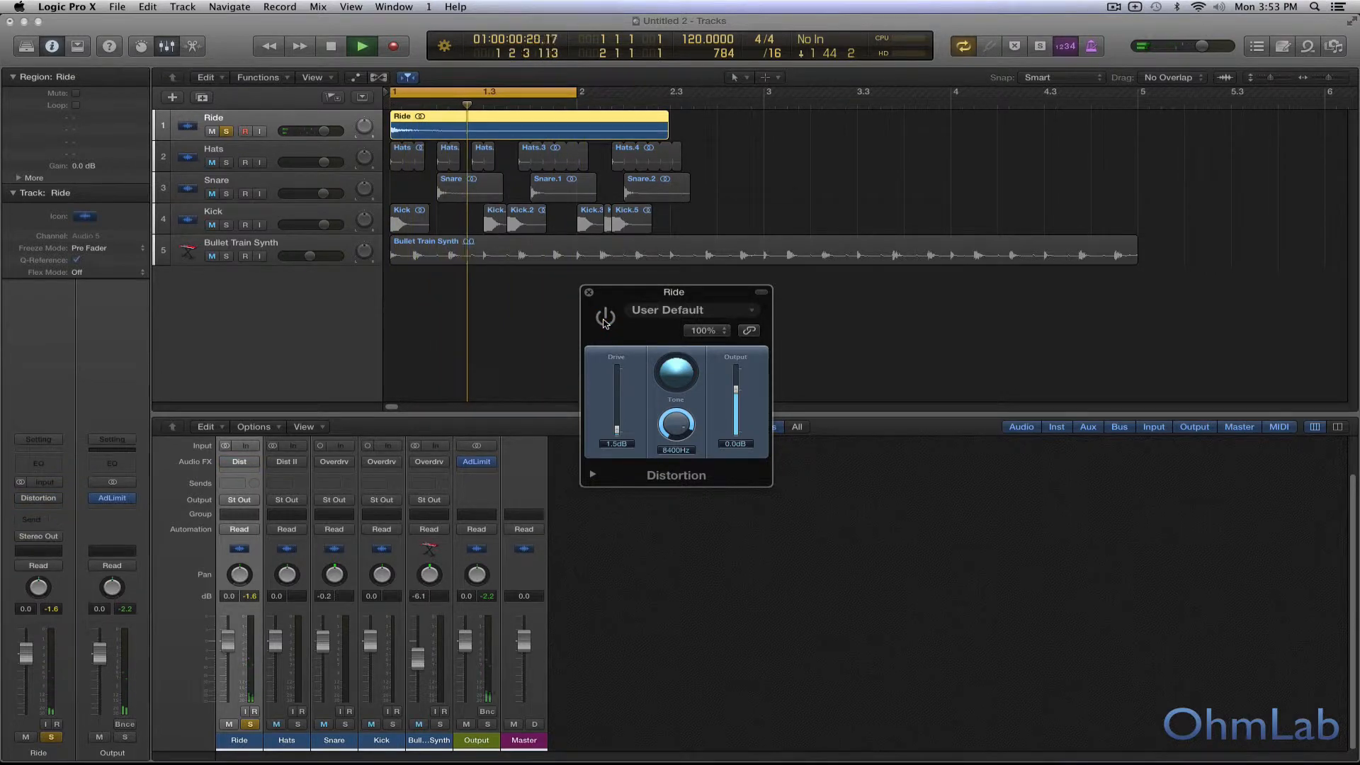
key(space)
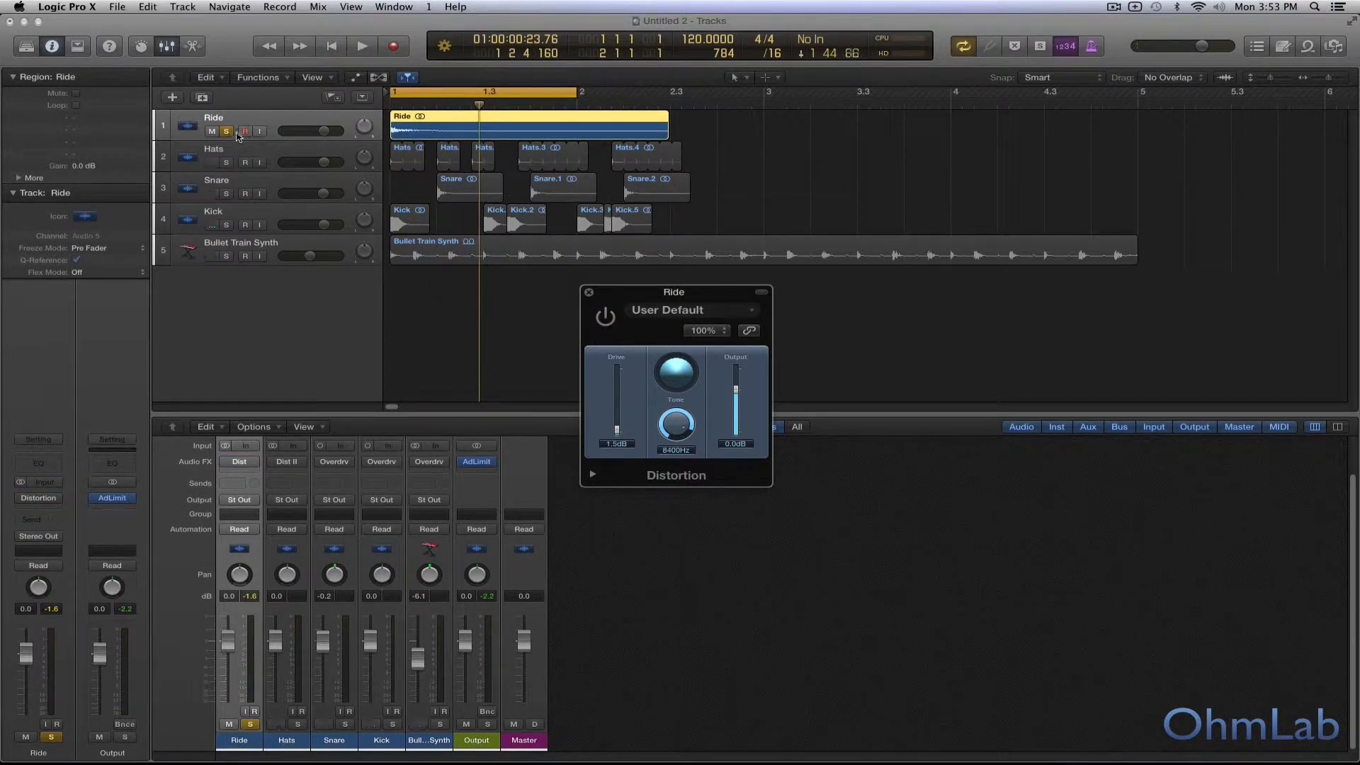
Step: Unsolo the Ride track and compare the full mix with its Distortion bypassed and enabled, leaving it bypassed
click(227, 131)
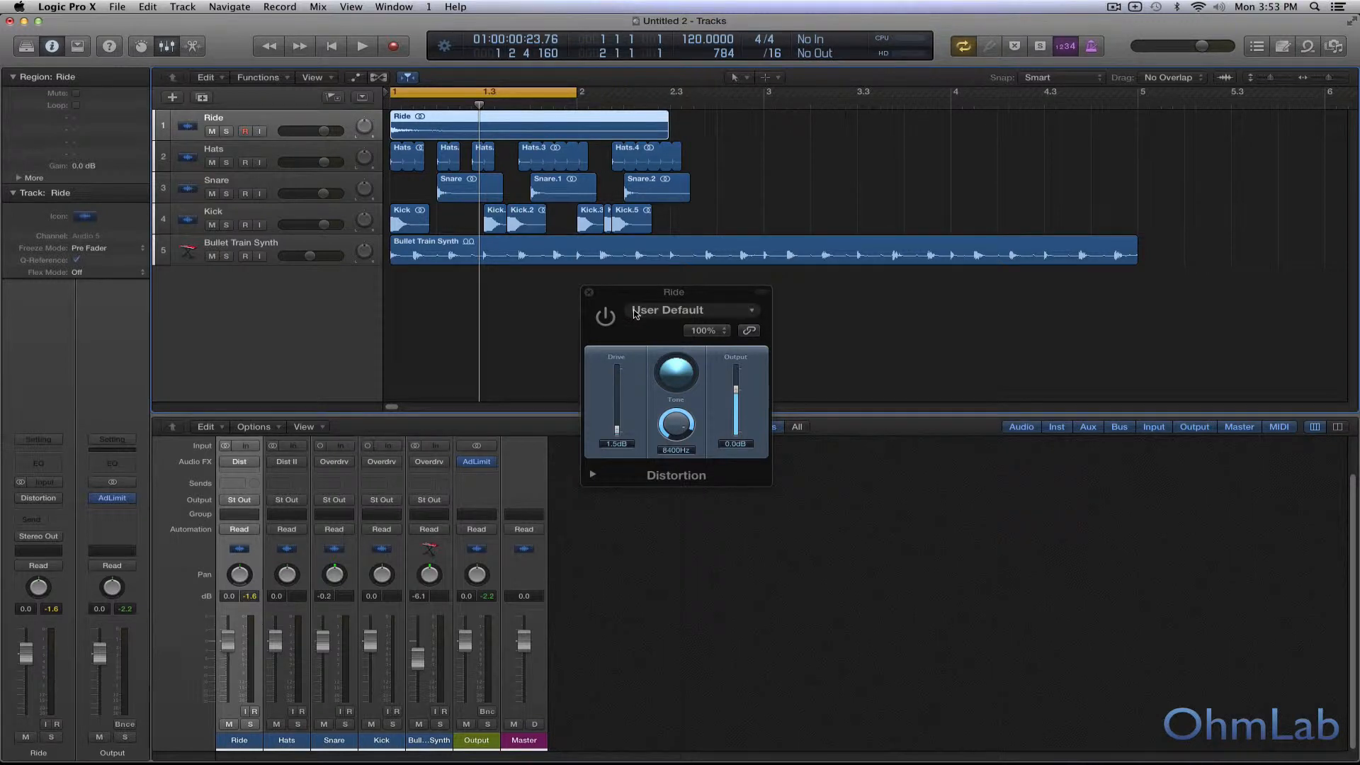
key(space)
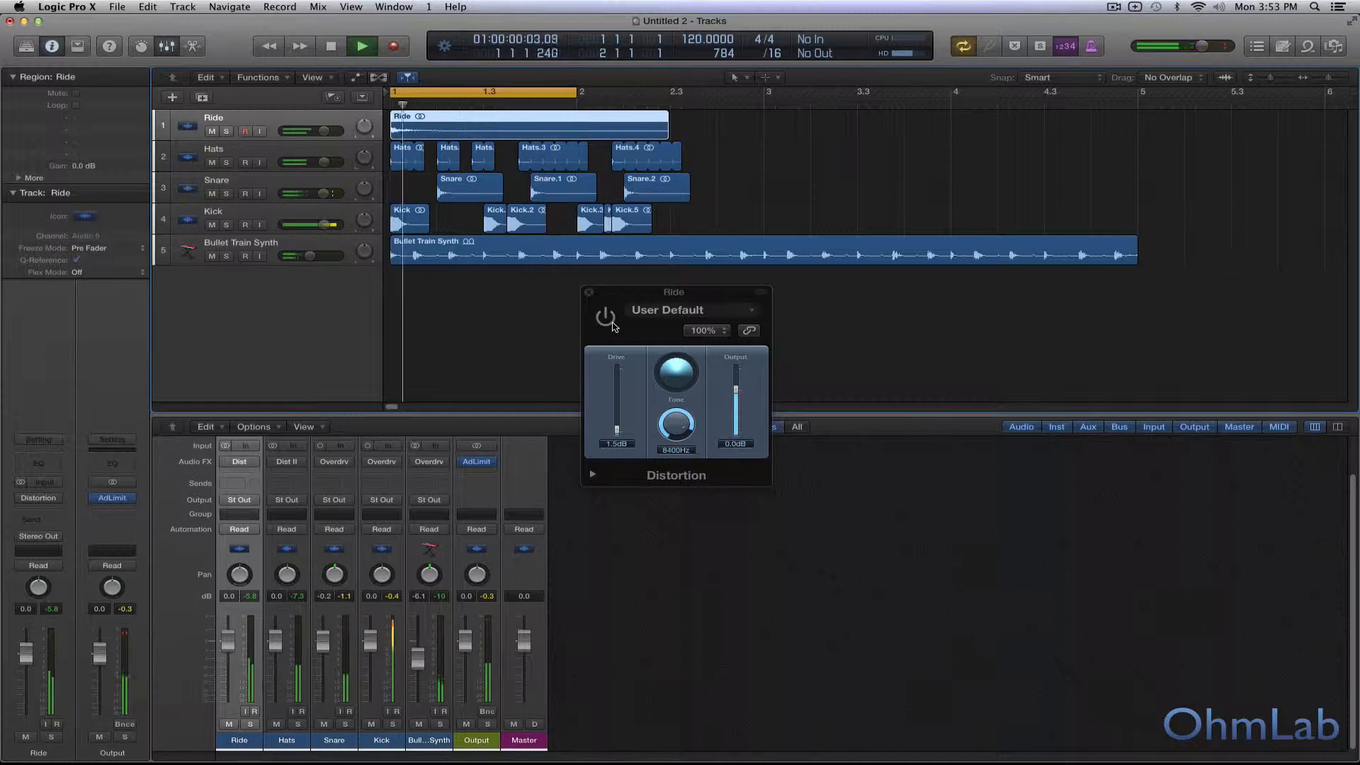
click(610, 322)
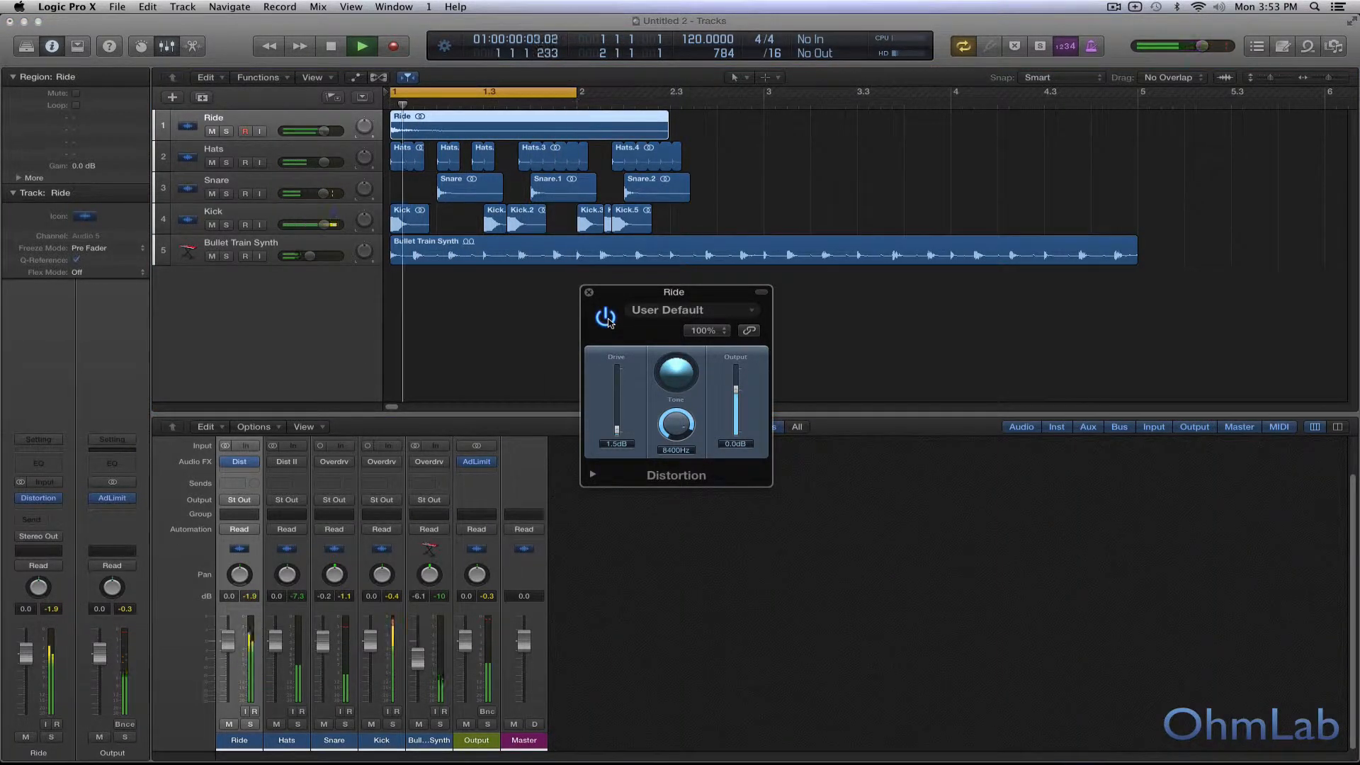
key(space)
click(607, 319)
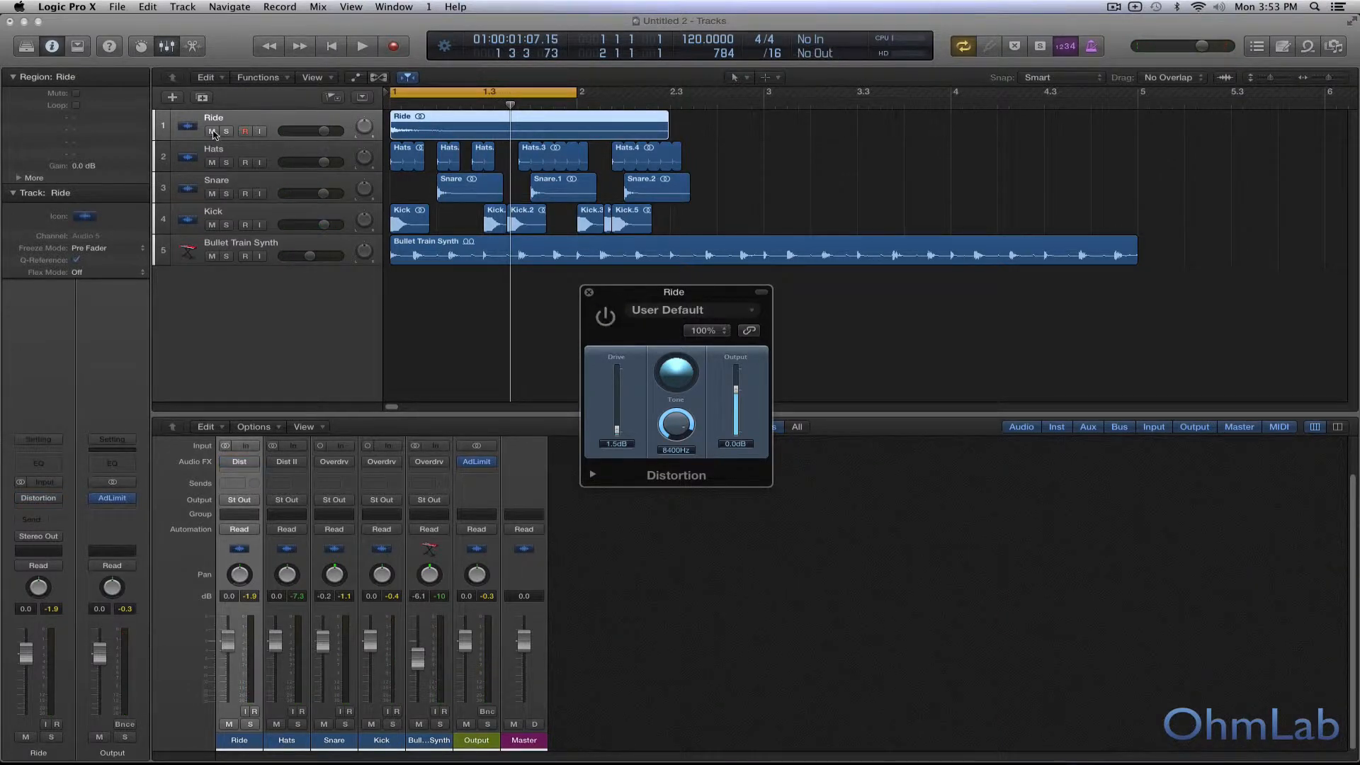
Step: Mute the Ride track and close its Distortion window, with the Hats track selected
click(212, 132)
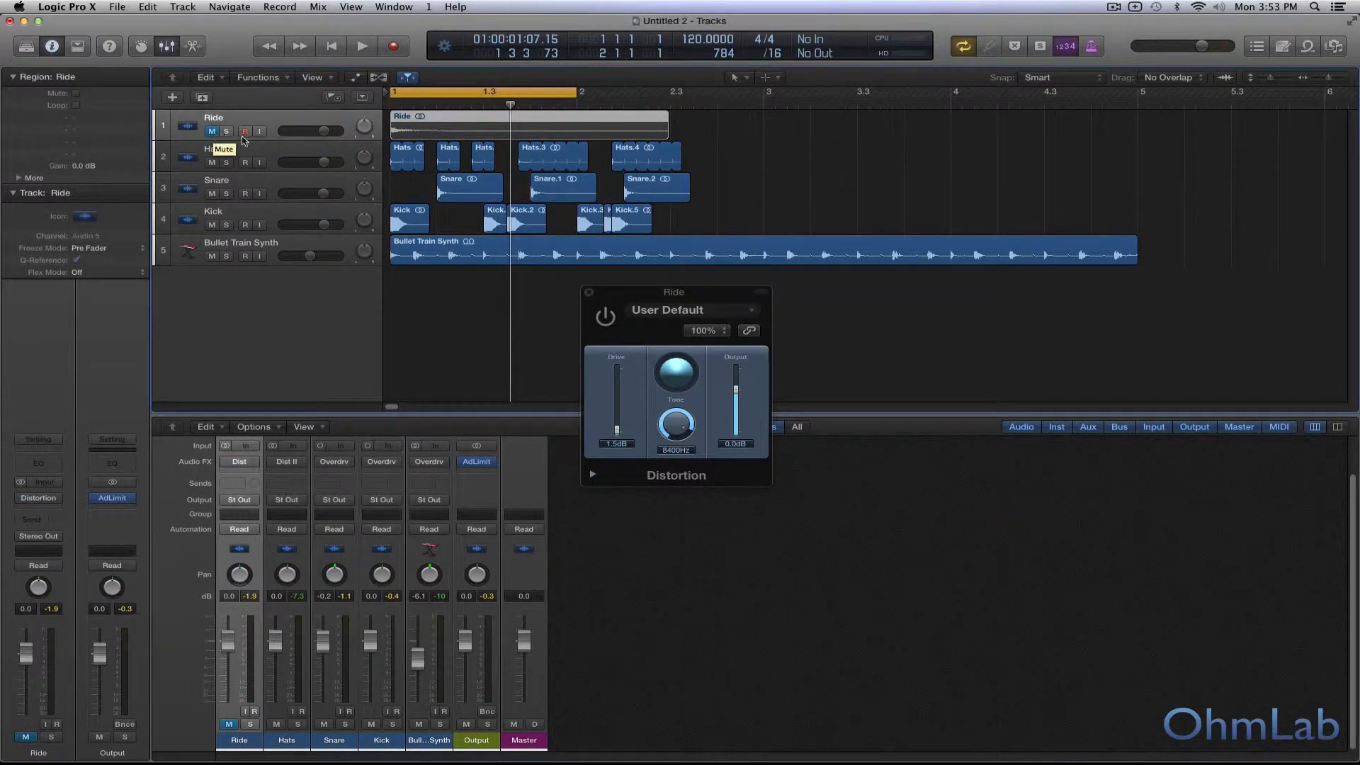
click(276, 154)
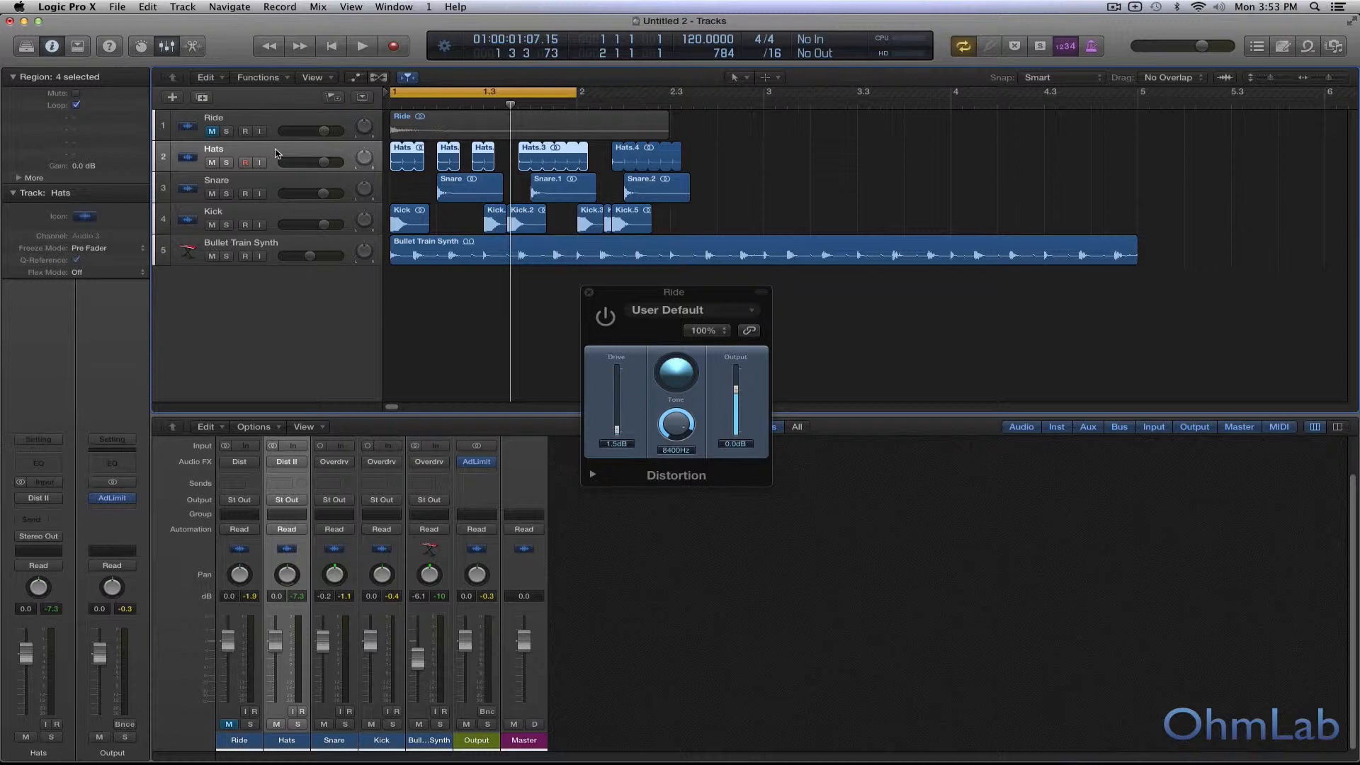
click(589, 293)
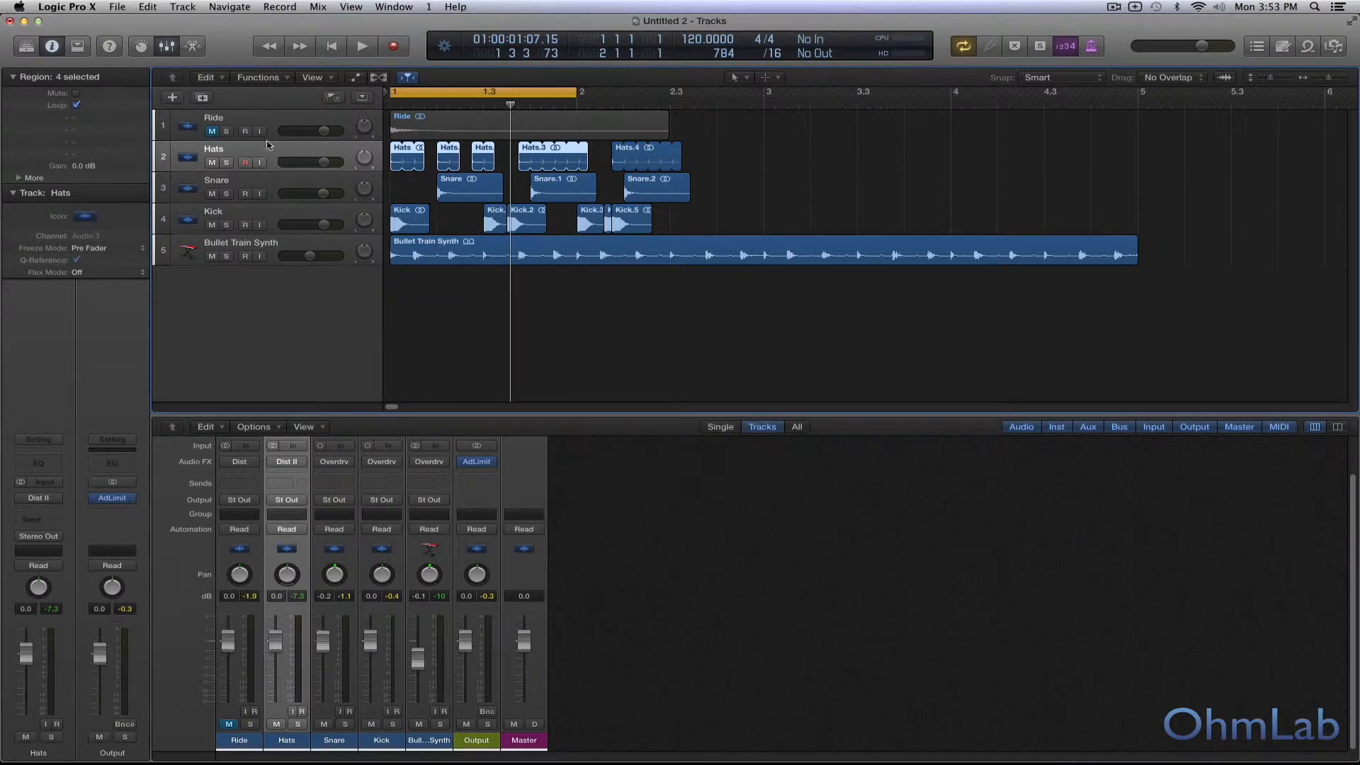
Step: Solo the Hats track for listening and bring up its Distortion II plug-in
click(227, 162)
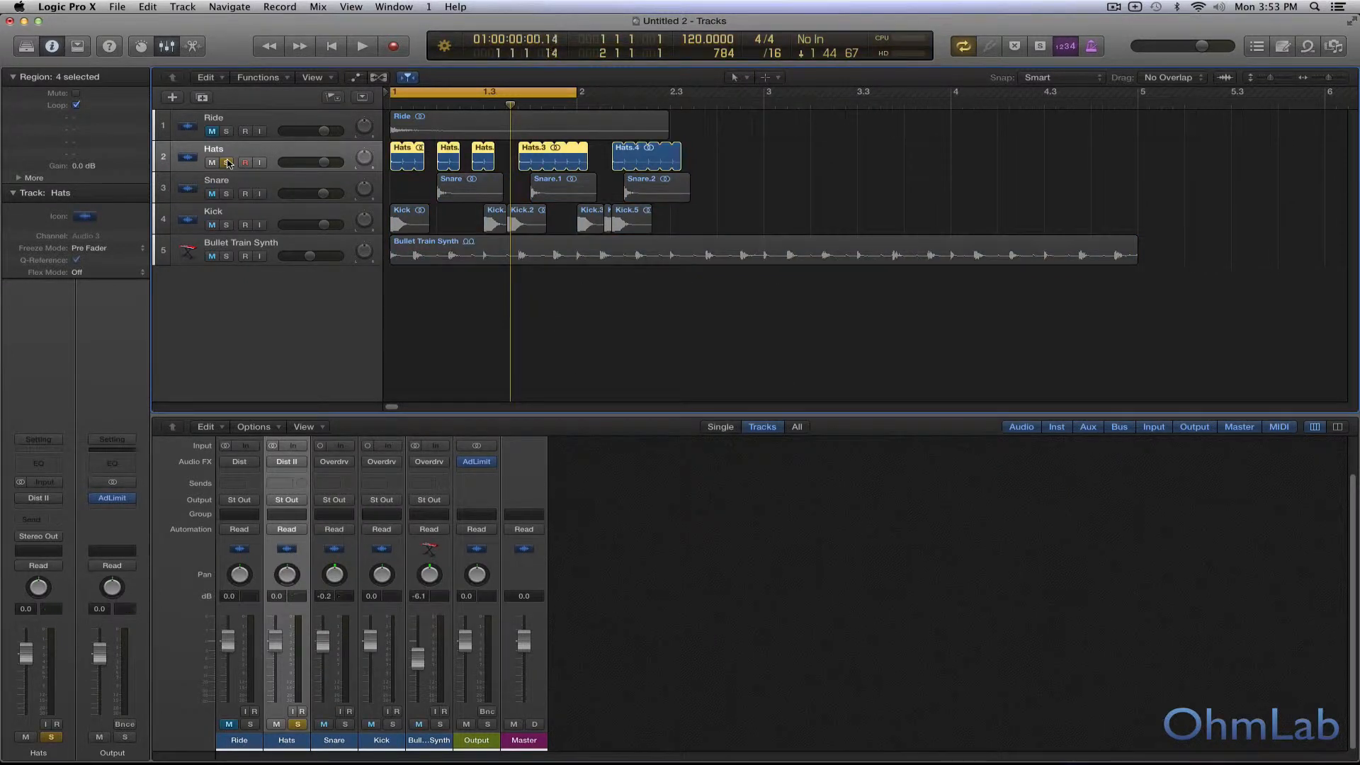
key(space)
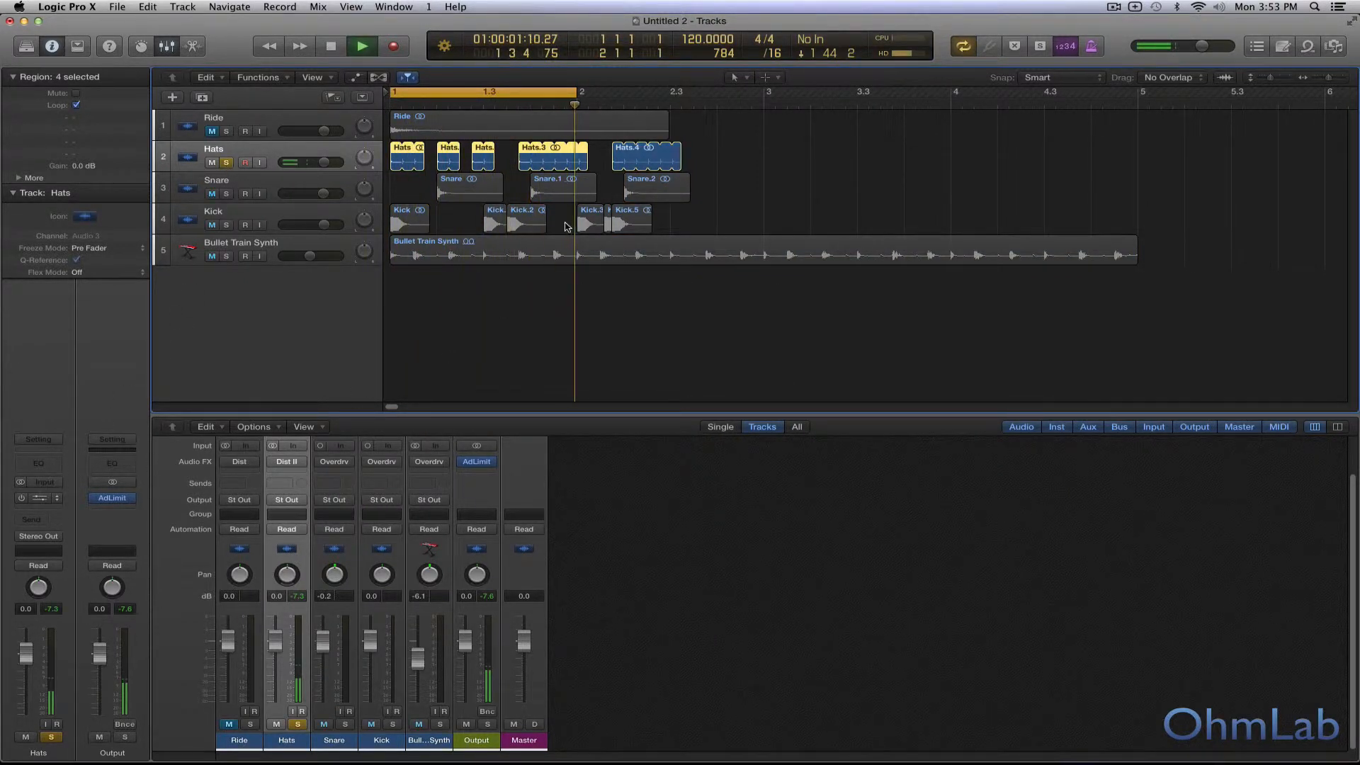
click(45, 498)
drag(269, 62, 714, 294)
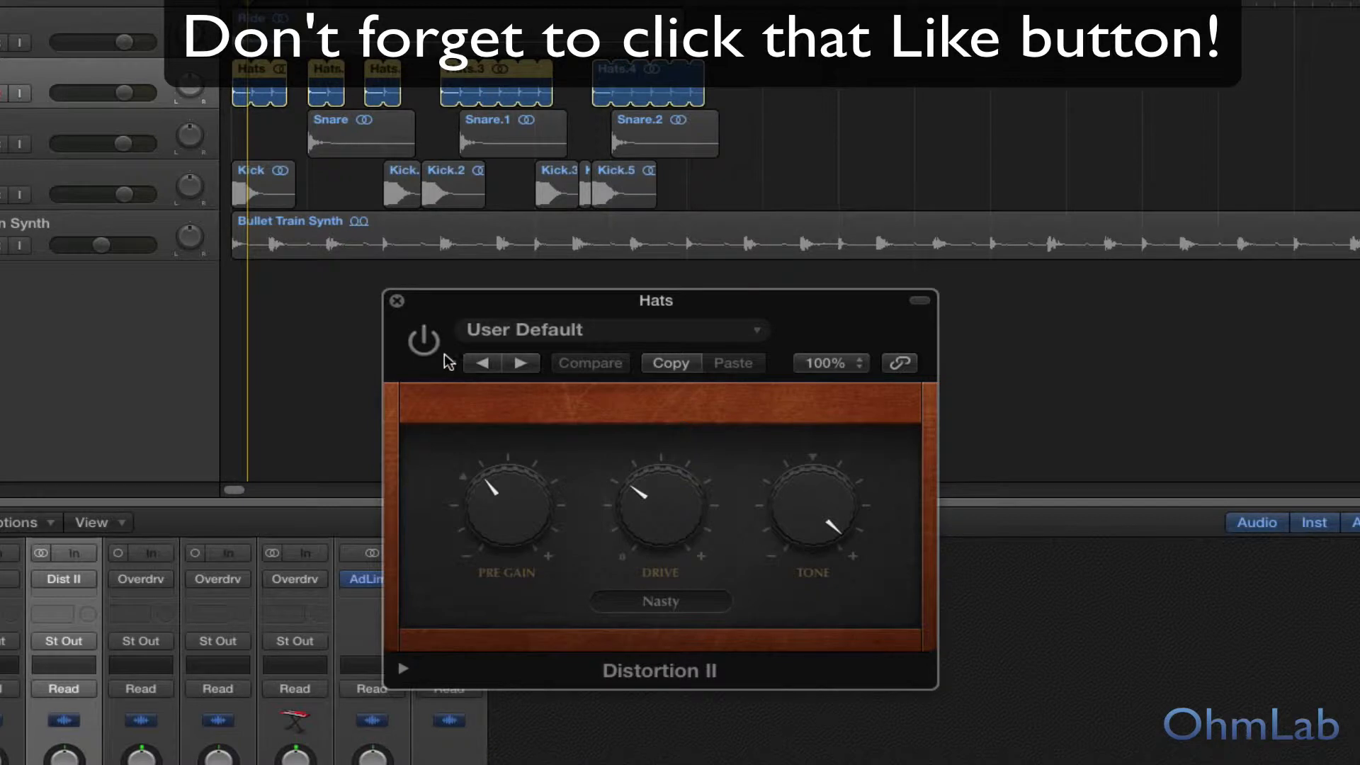
click(397, 300)
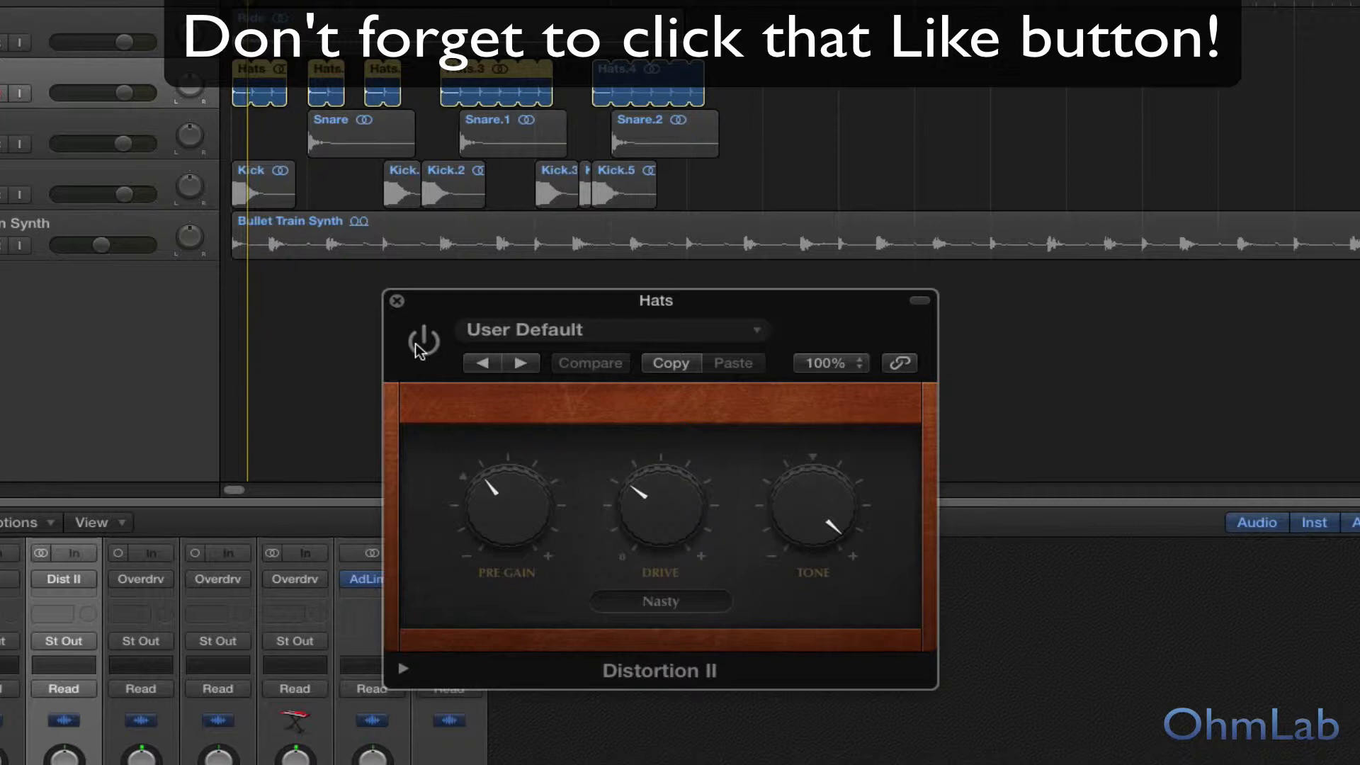
Step: Enable Distortion II on the soloed Hats during playback and view its distortion types, keeping Nasty
key(space)
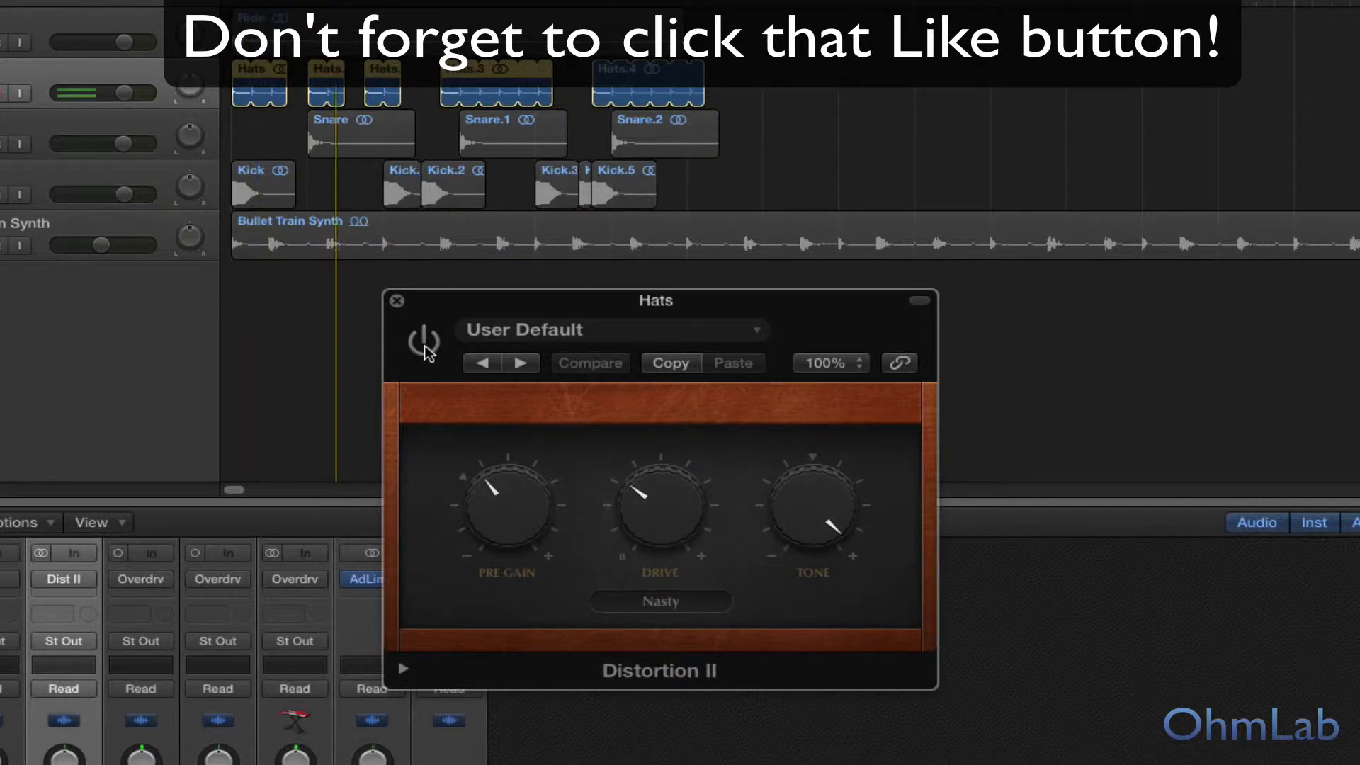
click(424, 344)
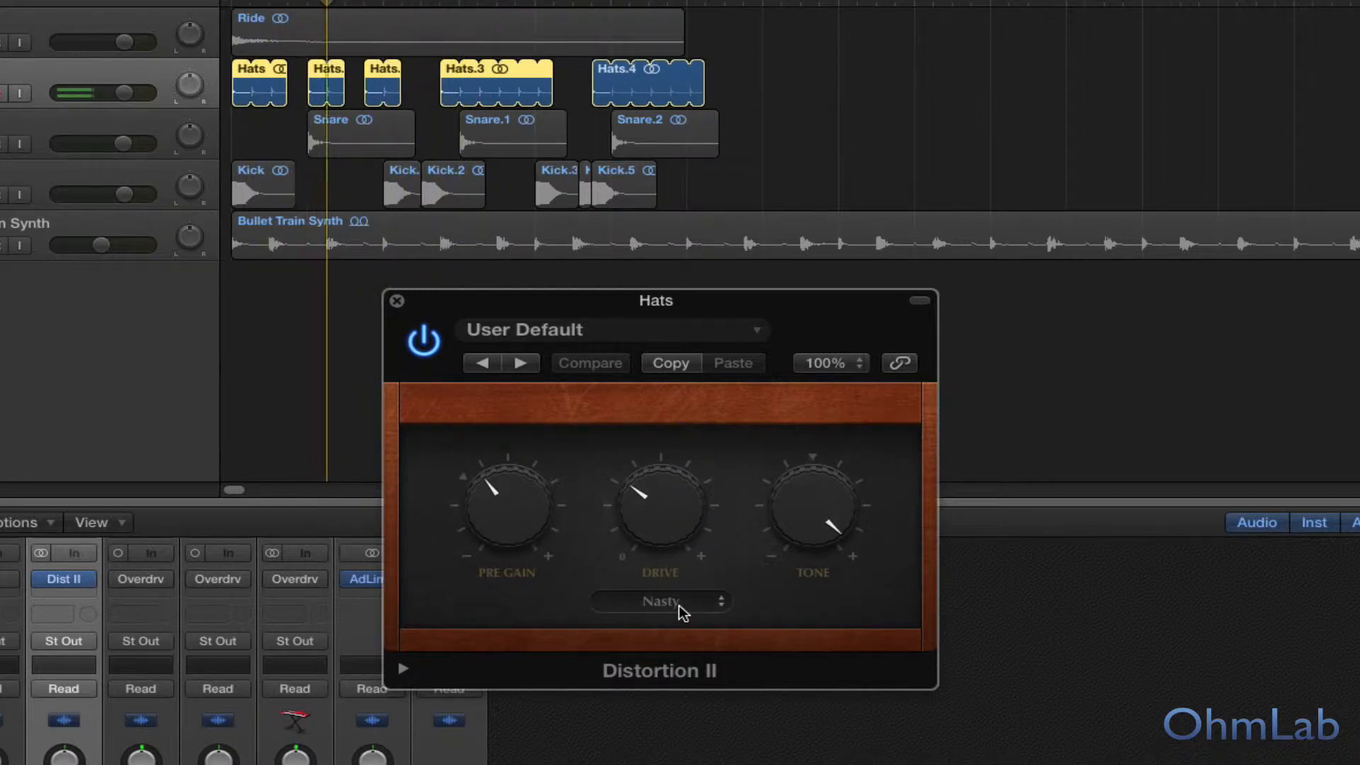
click(719, 606)
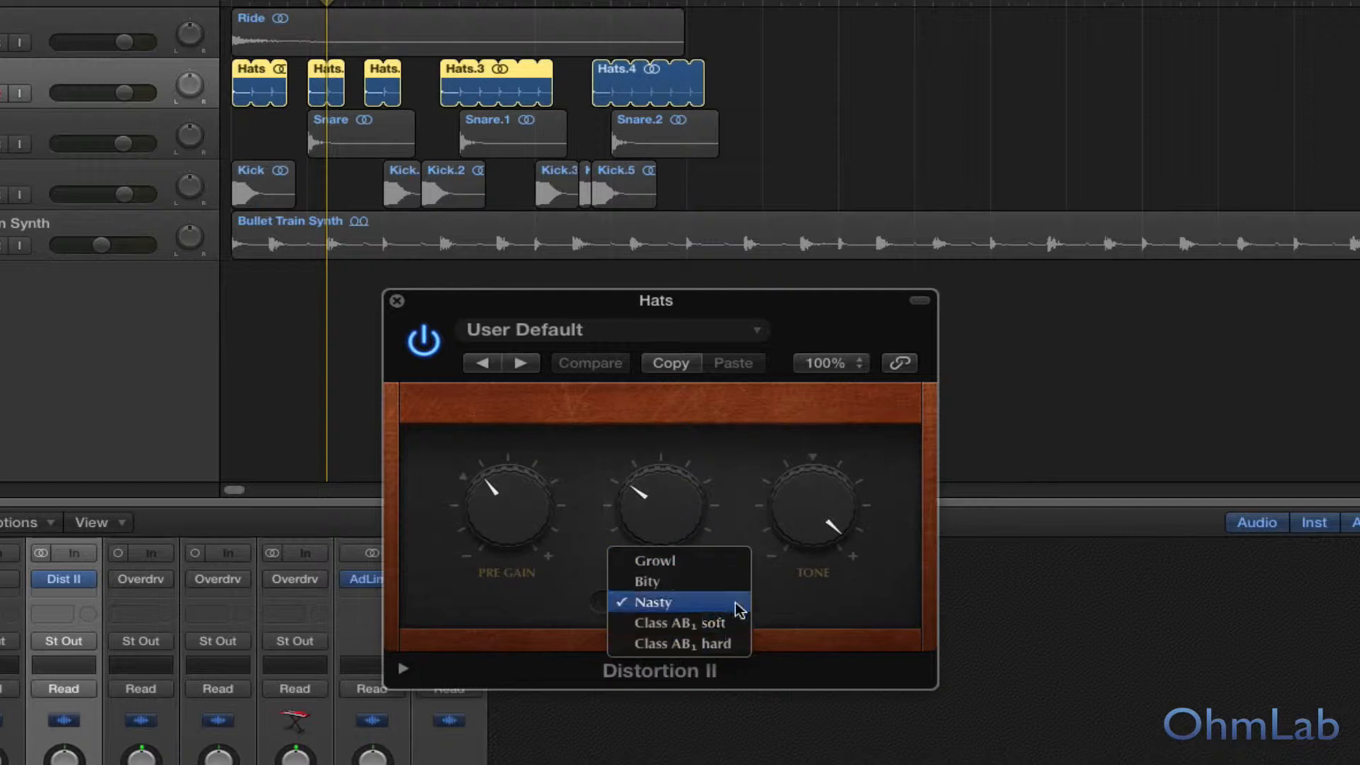
click(567, 620)
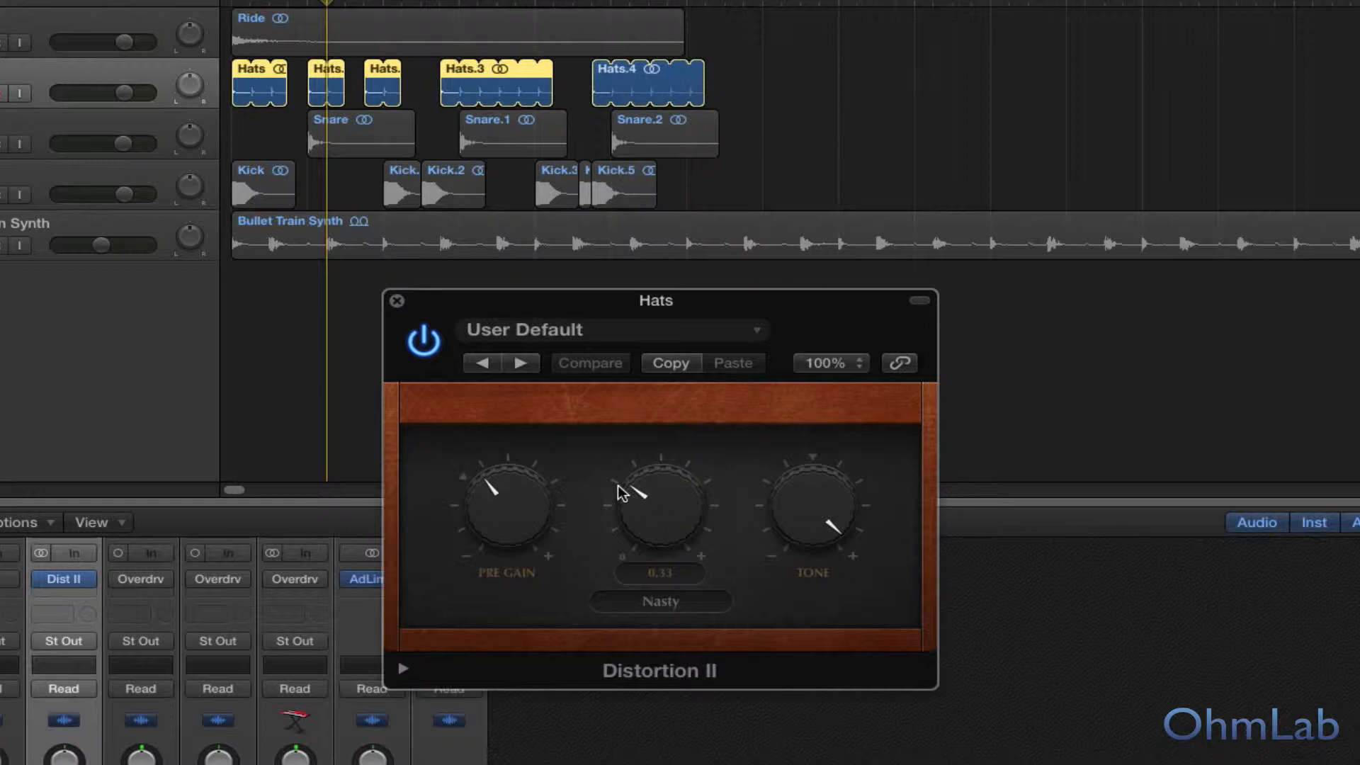
Step: Unsolo the Hats track and compare the full mix with its Distortion II bypassed and enabled, leaving it enabled
key(space)
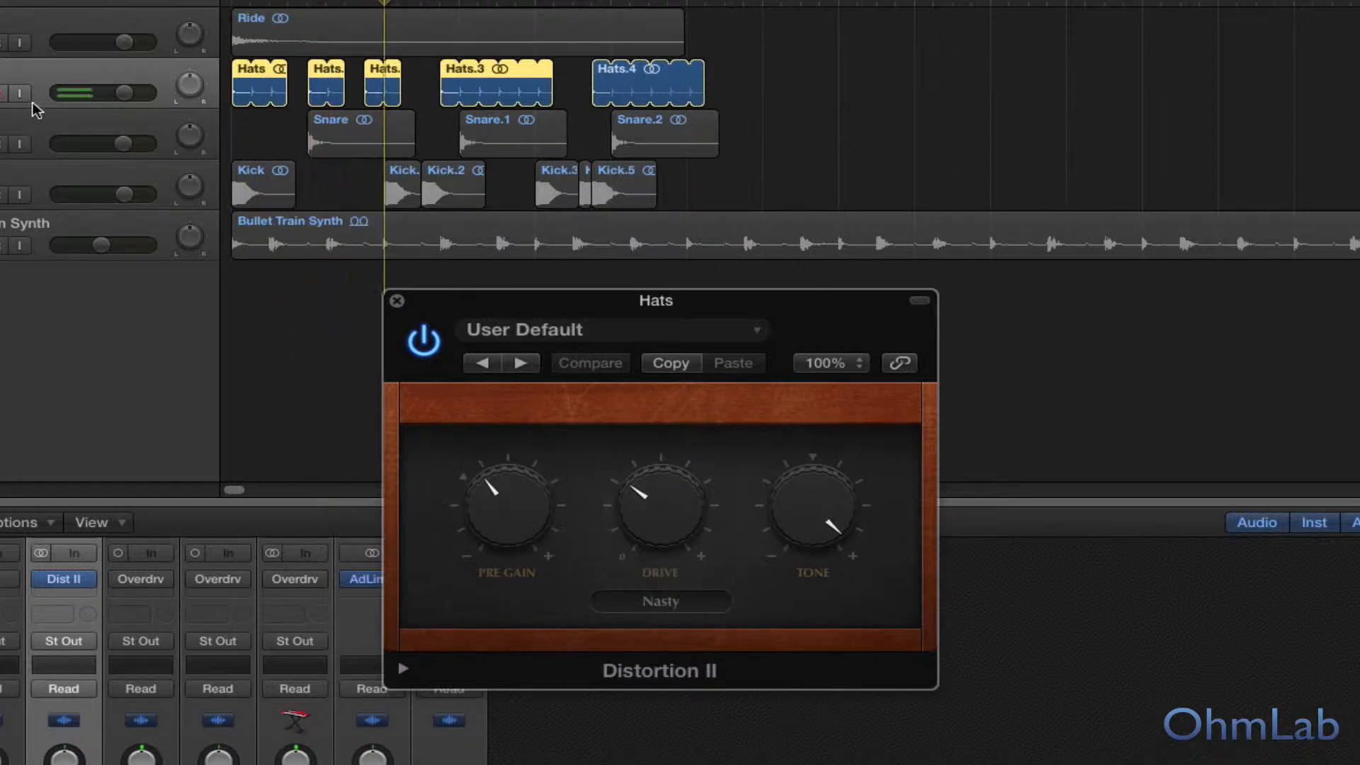
key(s)
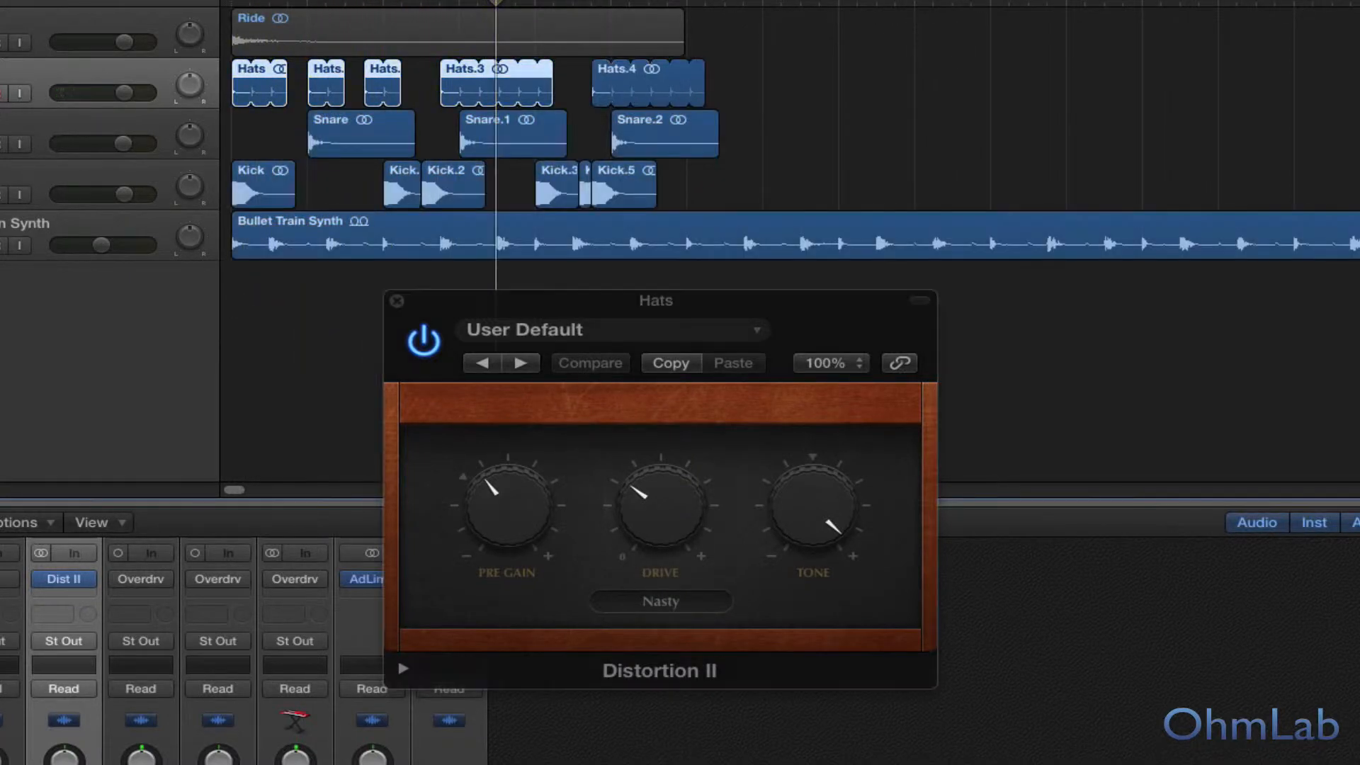
click(425, 341)
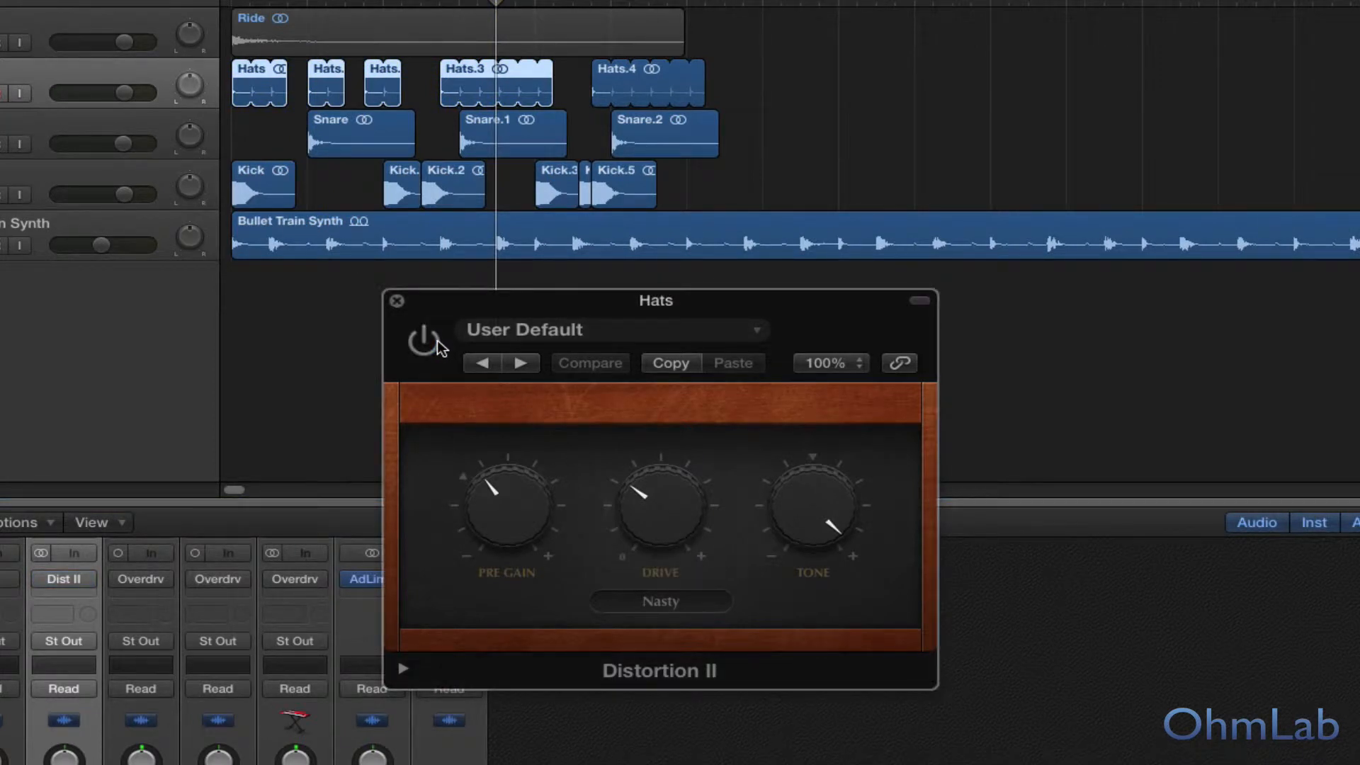
key(space)
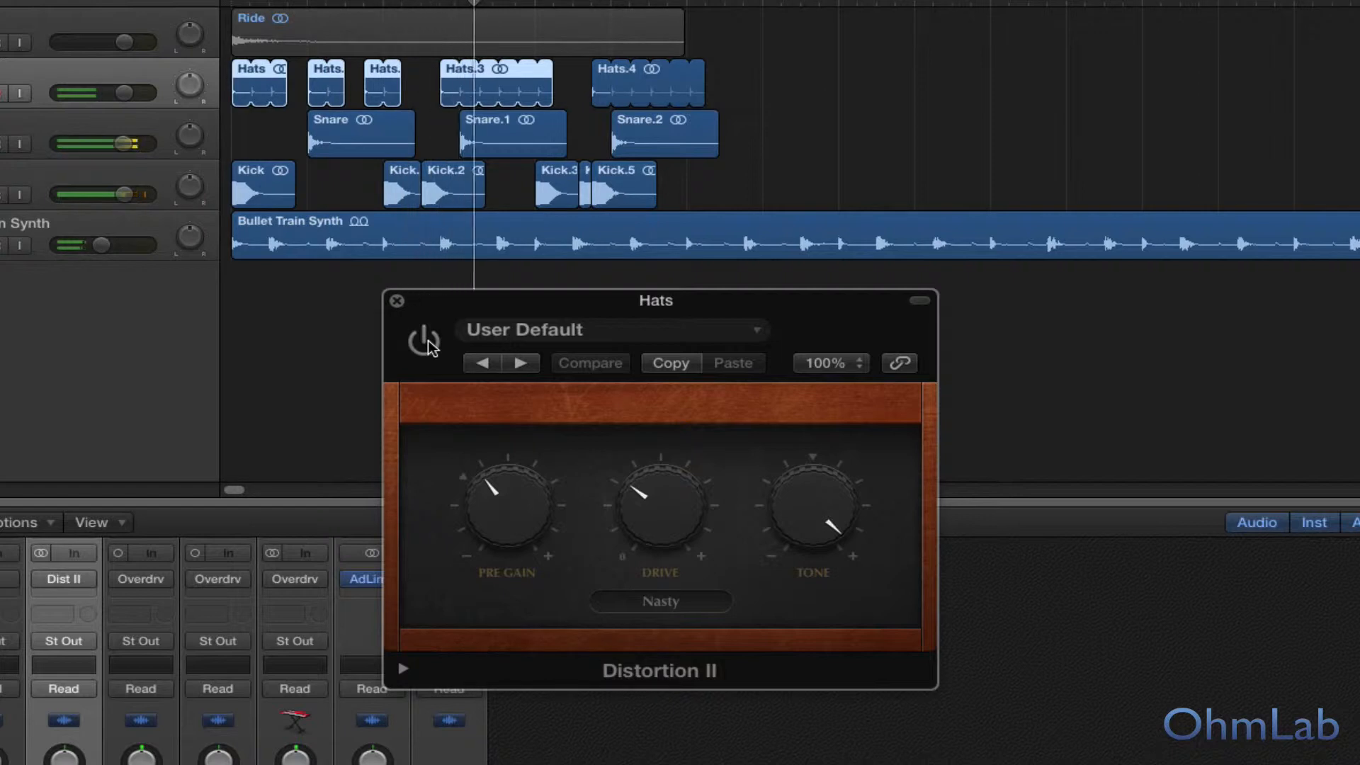
click(425, 341)
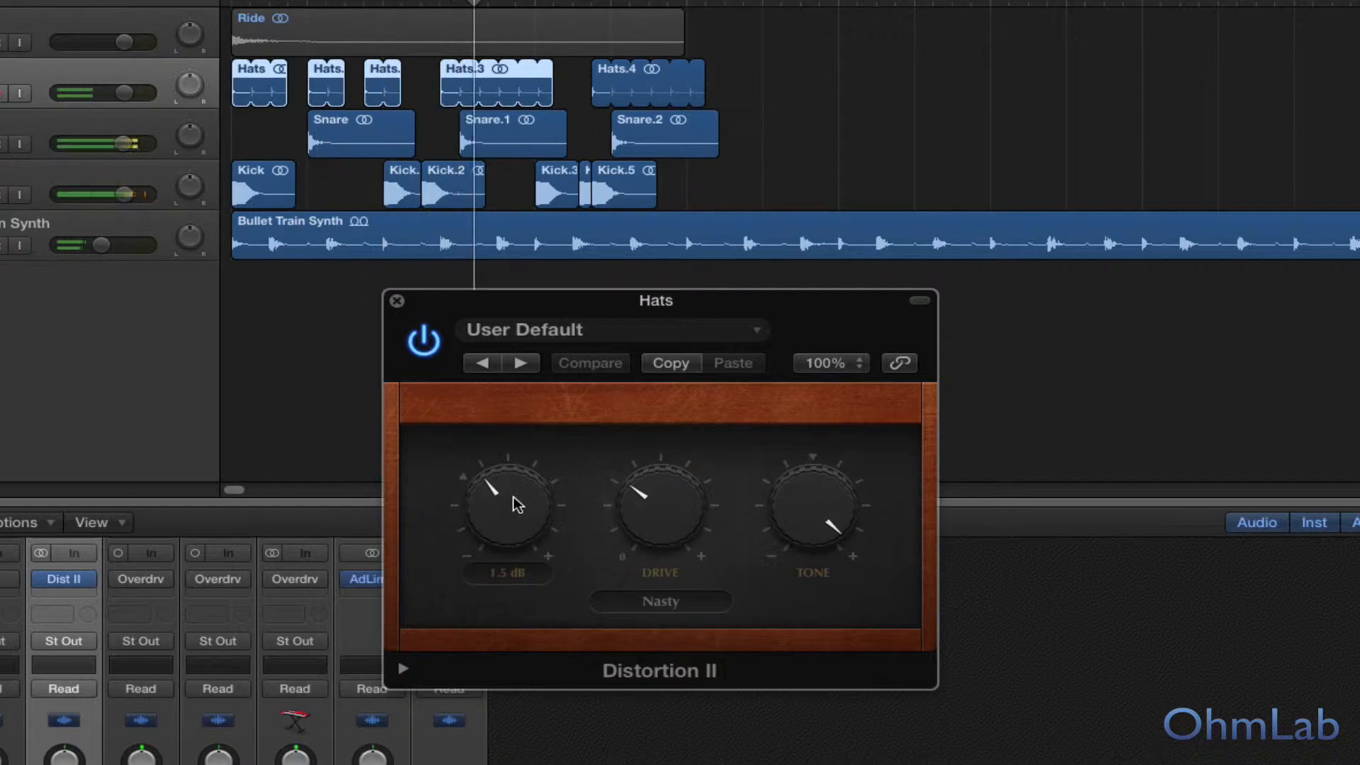
Step: Try the Hats' Pre Gain at 3.5 dB, then bypass Distortion II, raise Drive just past its midpoint and lower Pre Gain
drag(513, 475, 518, 480)
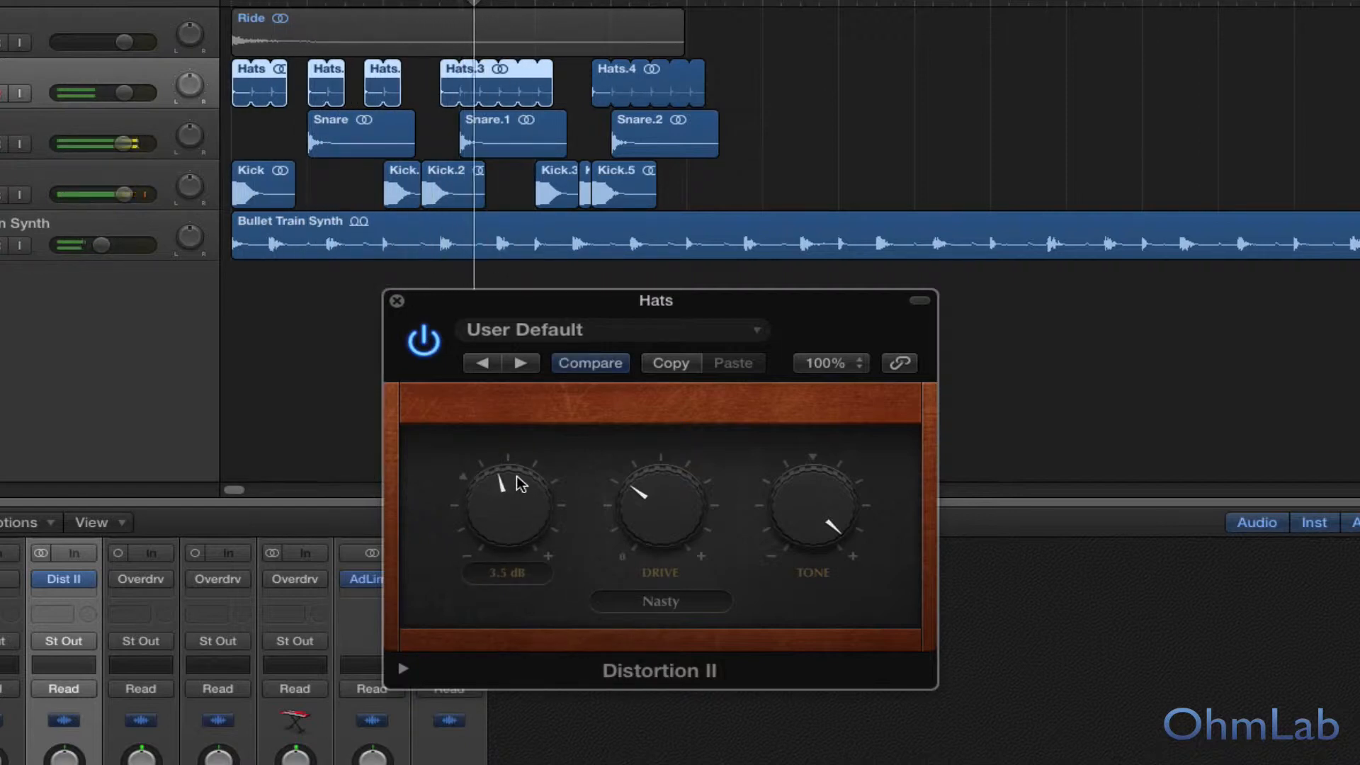
click(426, 347)
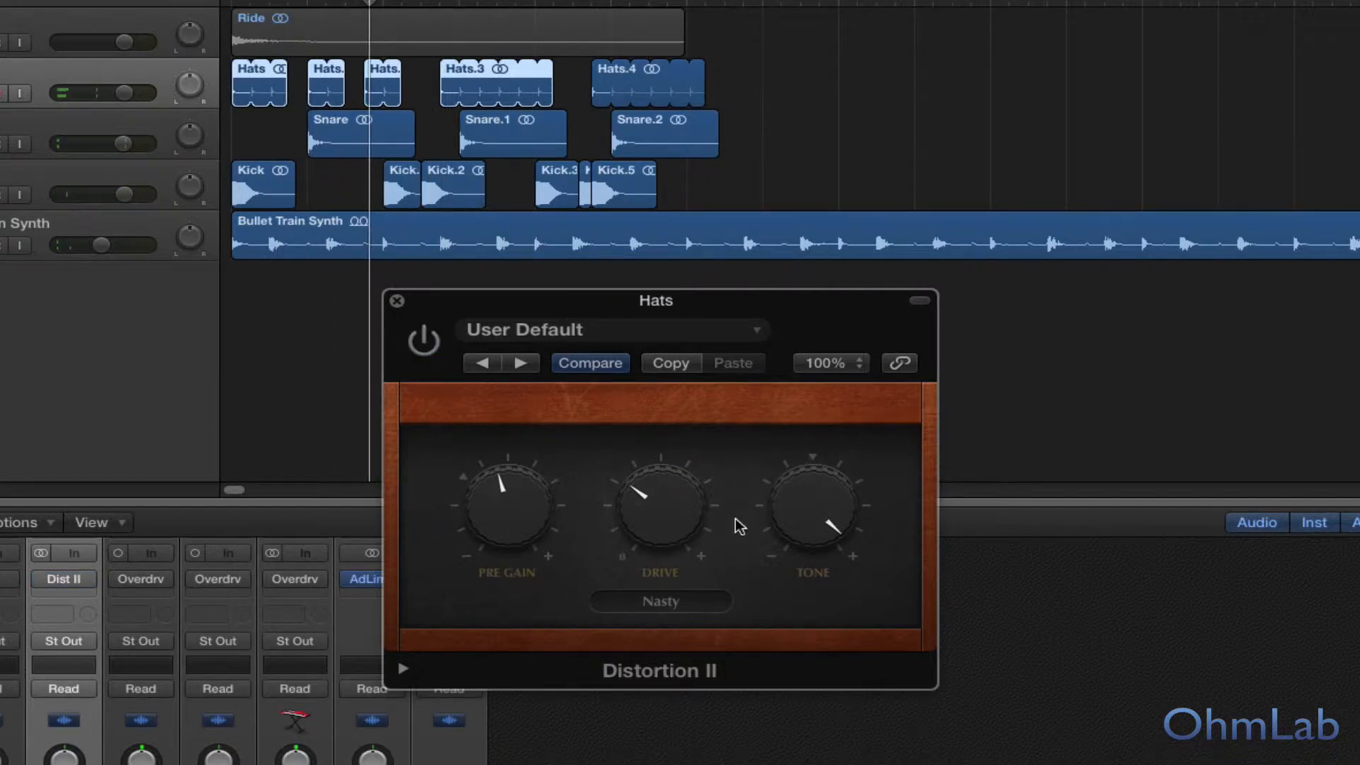
drag(644, 516, 636, 446)
drag(534, 506, 541, 540)
Step: Play the full mix with the Hats' Distortion II switched on and off, and raise its Drive slightly further
key(space)
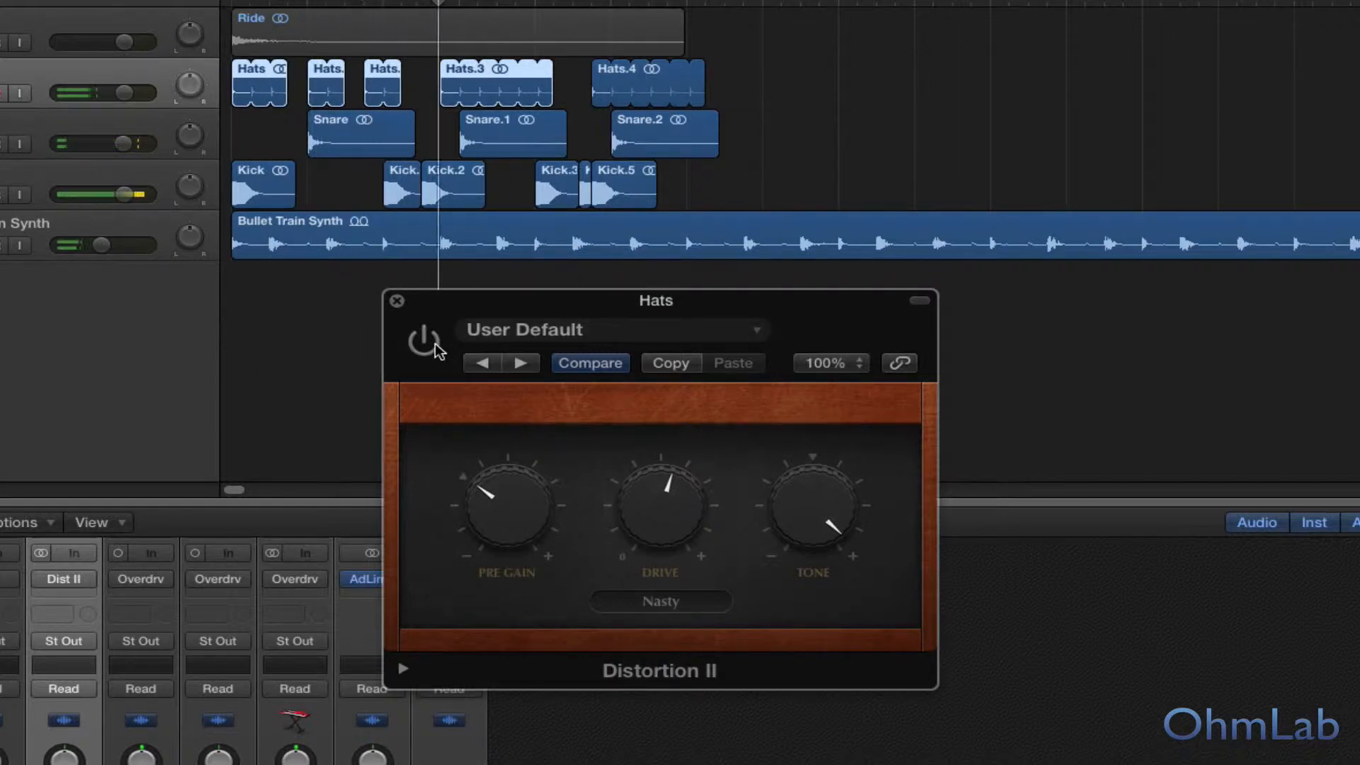
click(425, 342)
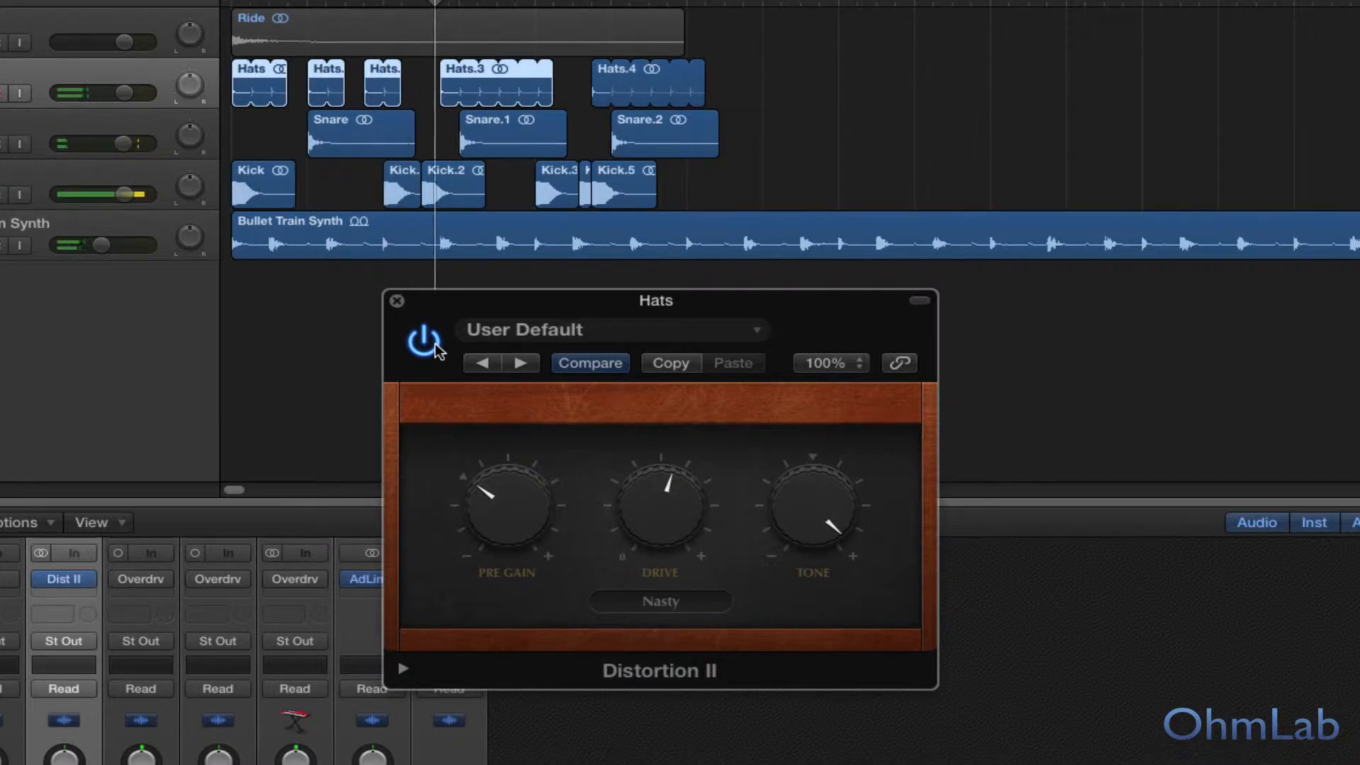
click(435, 347)
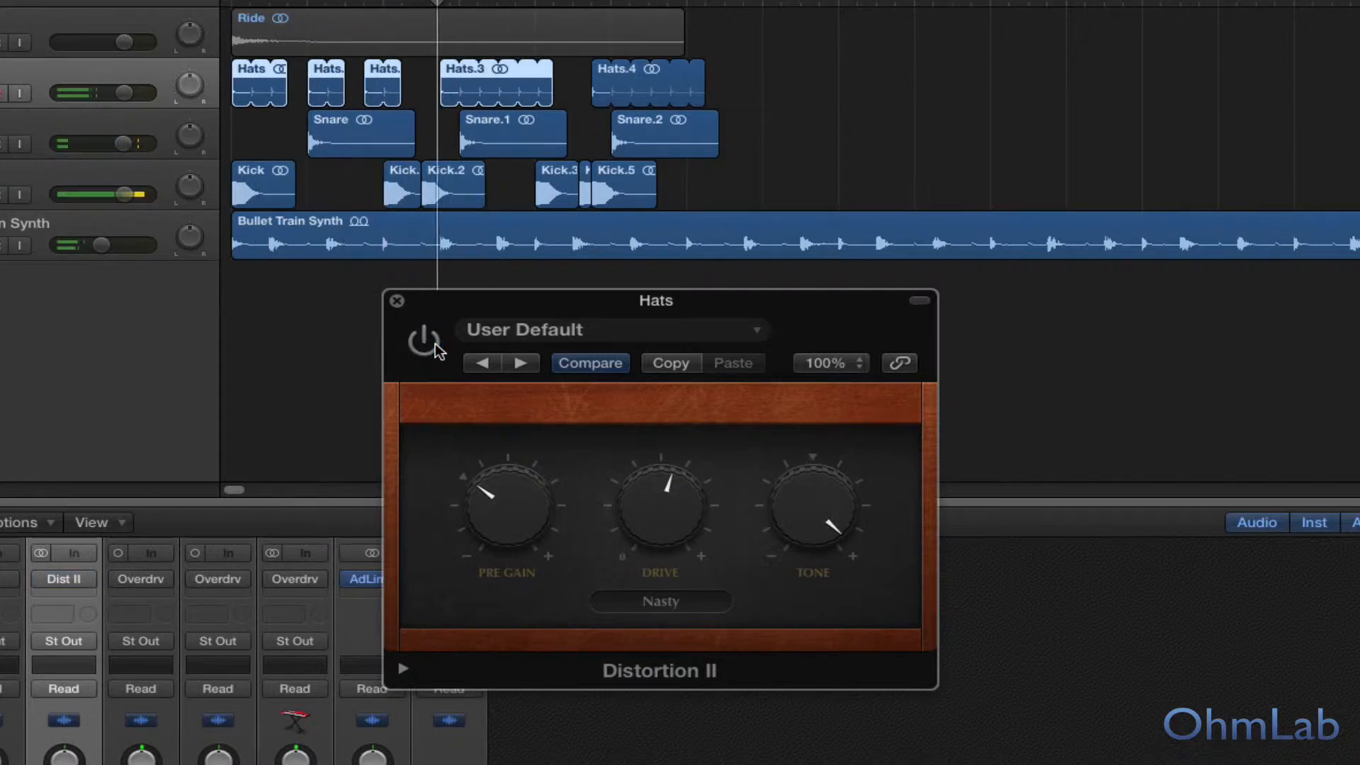
key(space)
drag(668, 511, 671, 500)
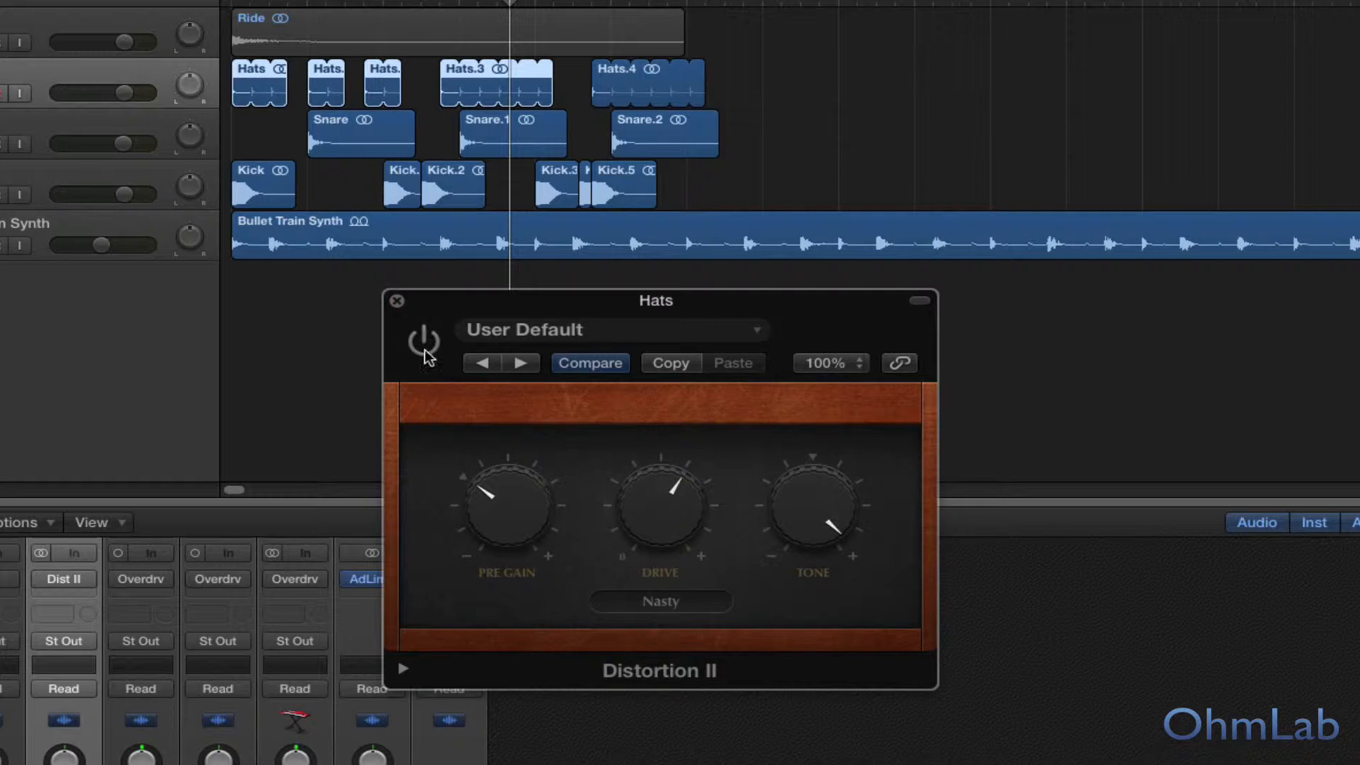
Step: Compare the mix again with the adjusted Hats distortion enabled and bypassed, and close its window with the plug-in bypassed
mouse_move(661, 532)
key(space)
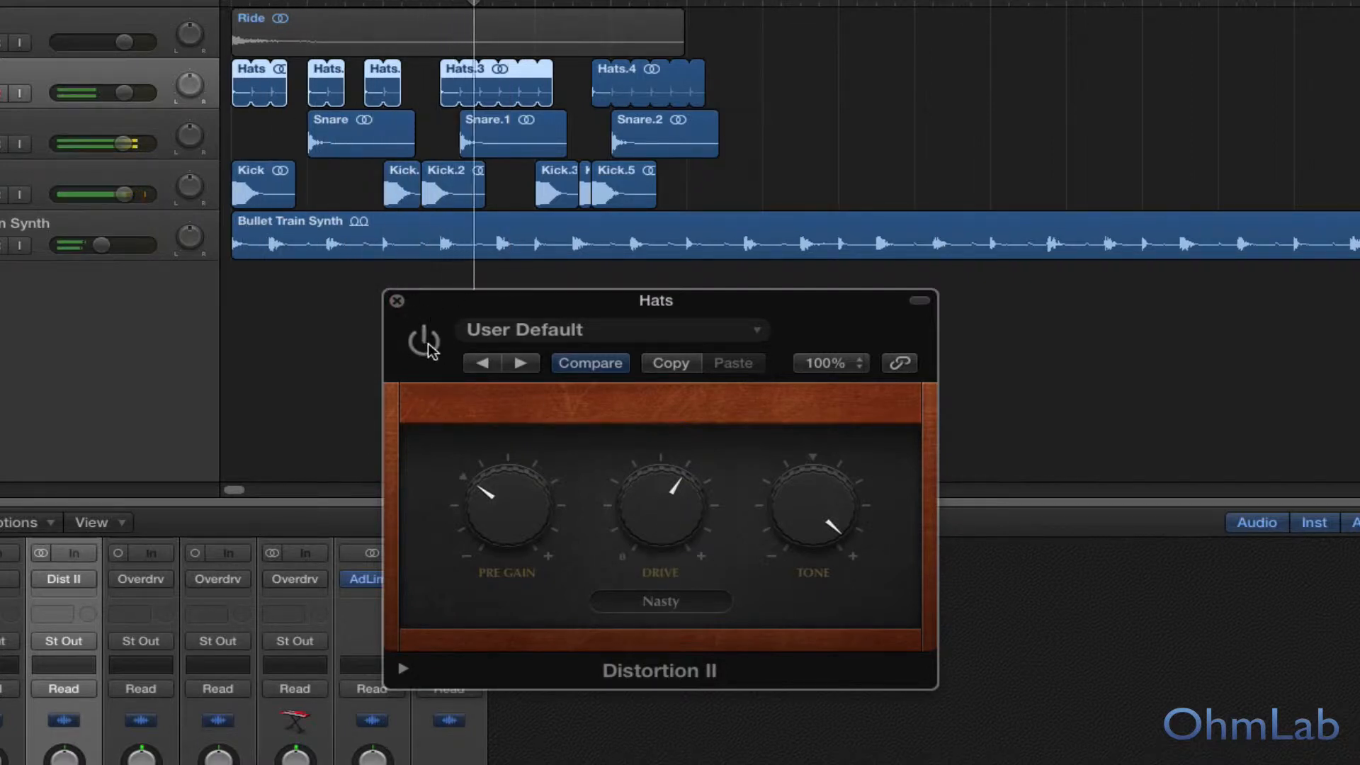
click(426, 343)
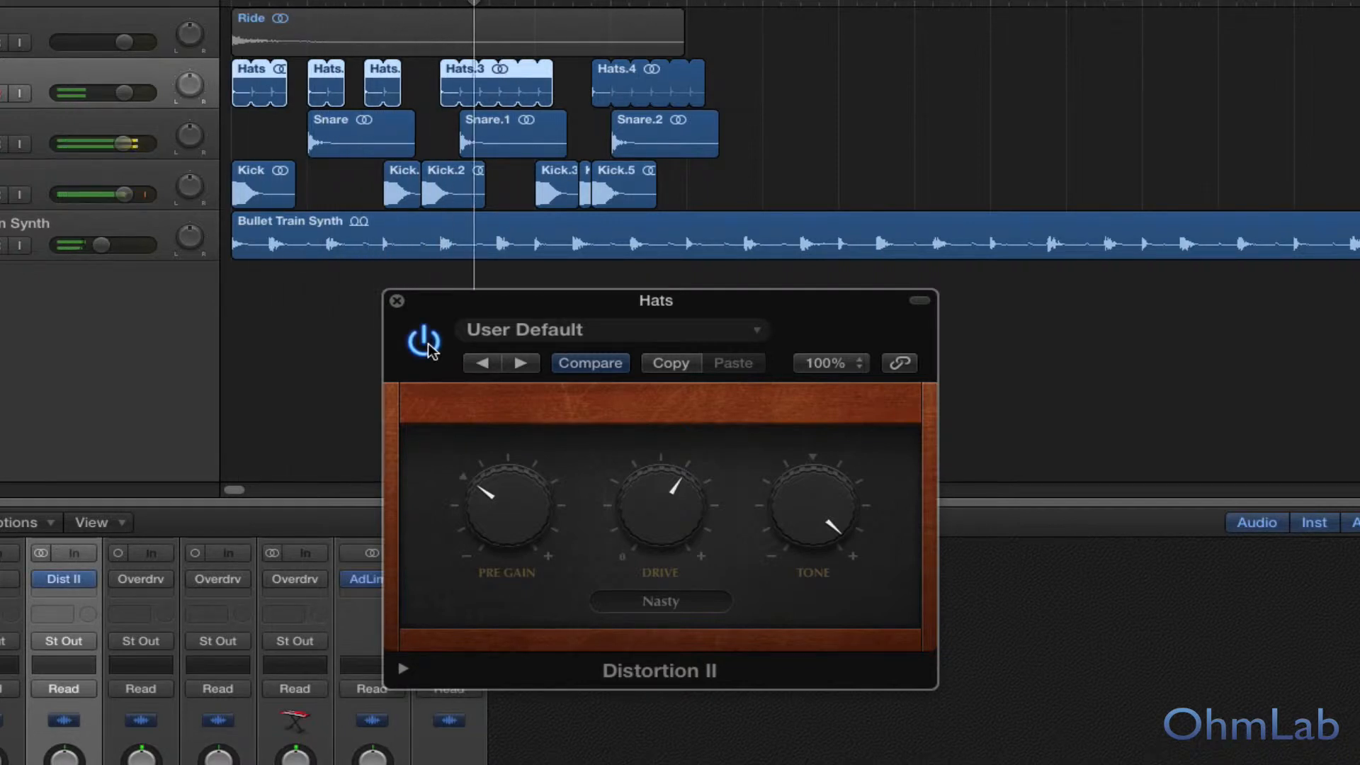
click(425, 343)
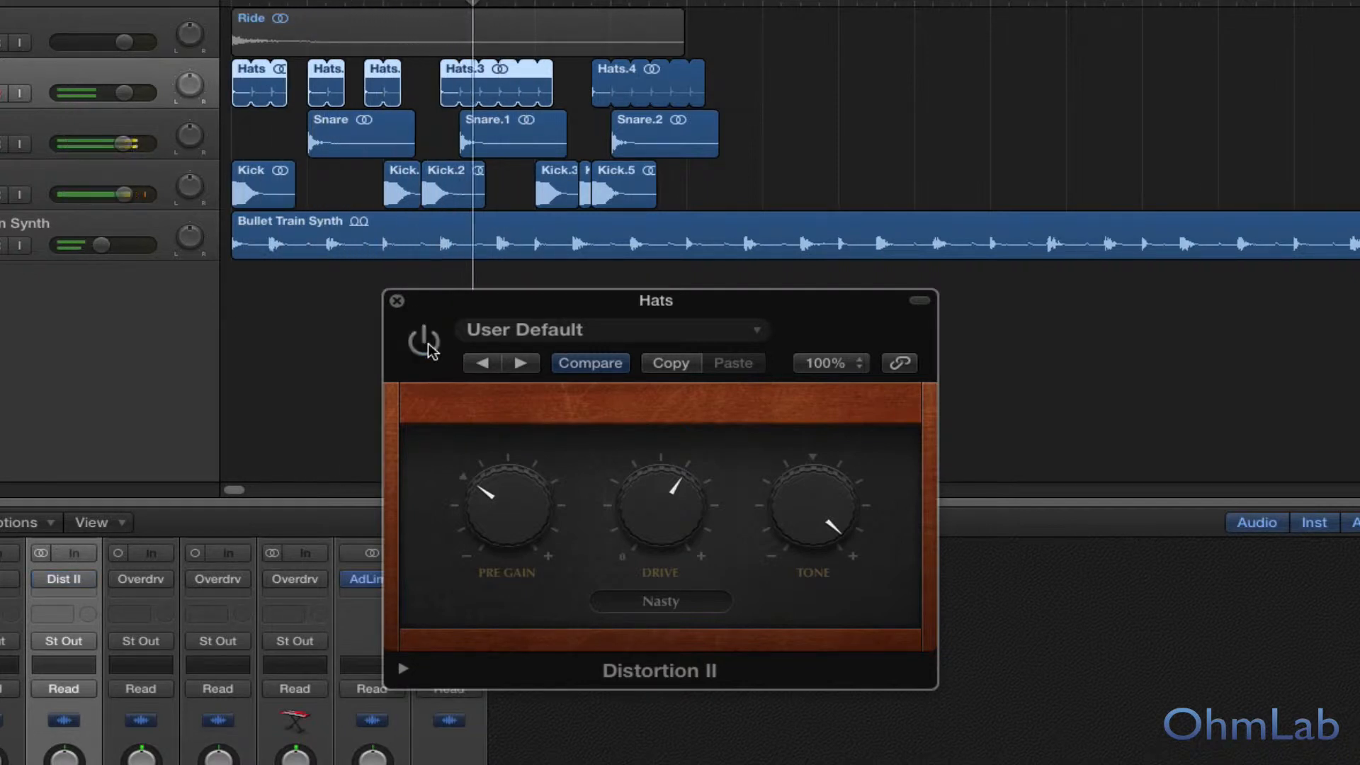
key(space)
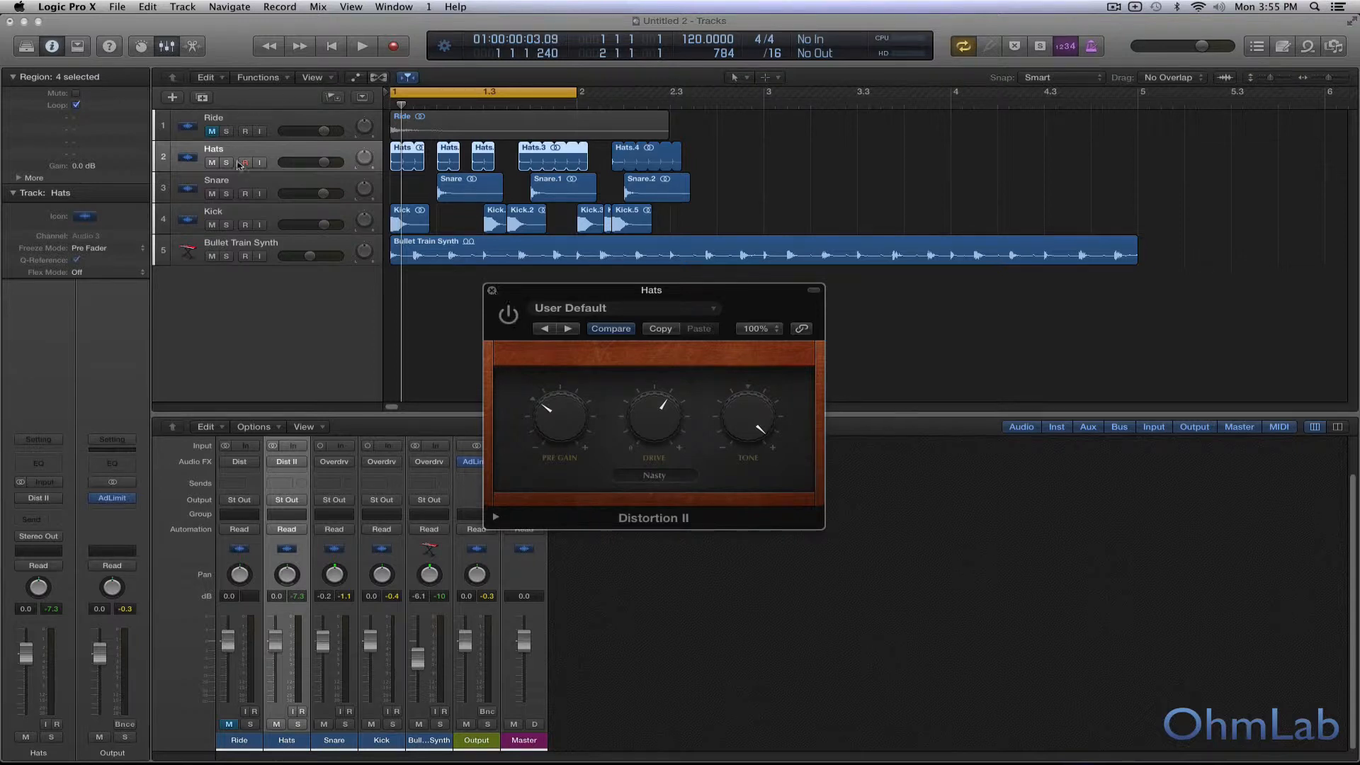
click(492, 290)
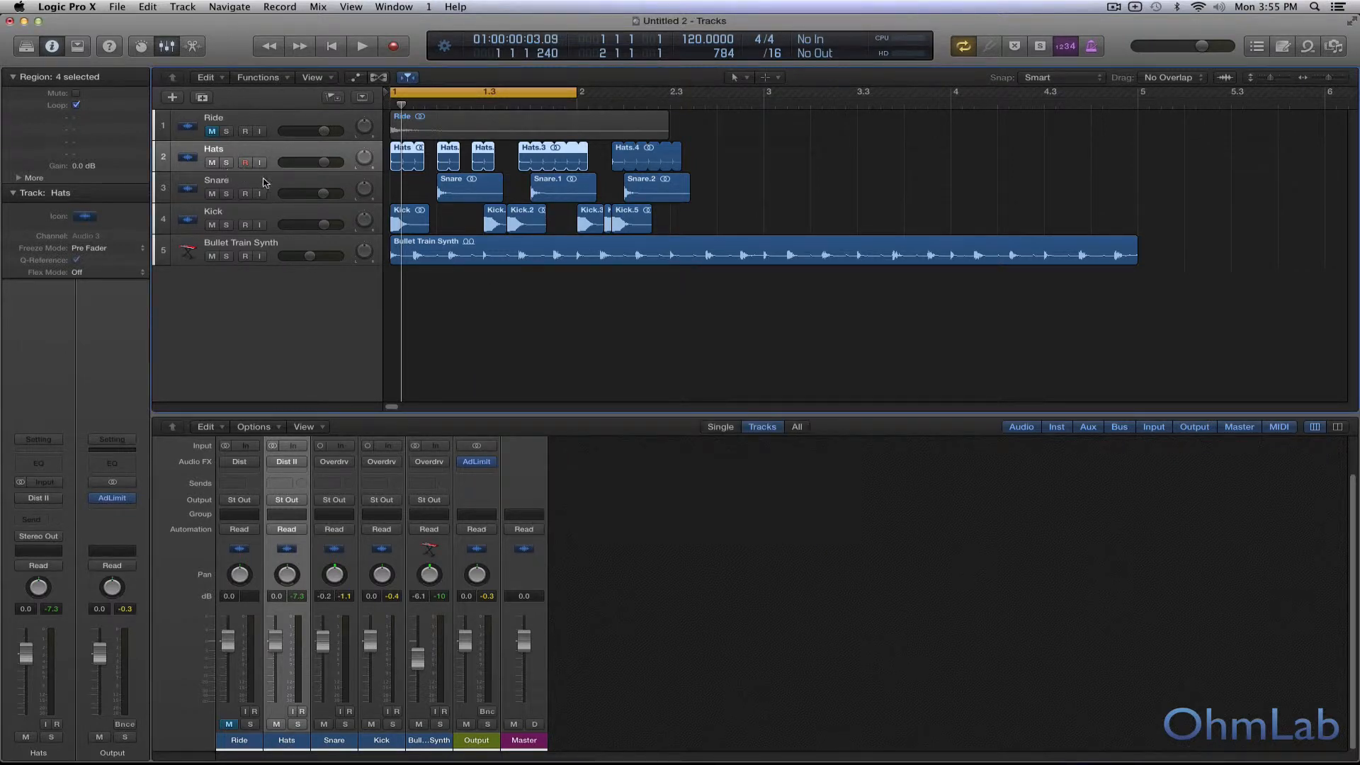
Step: Solo the Snare track during playback and bring up its Overdrive plug-in over the empty area of the workspace
click(225, 183)
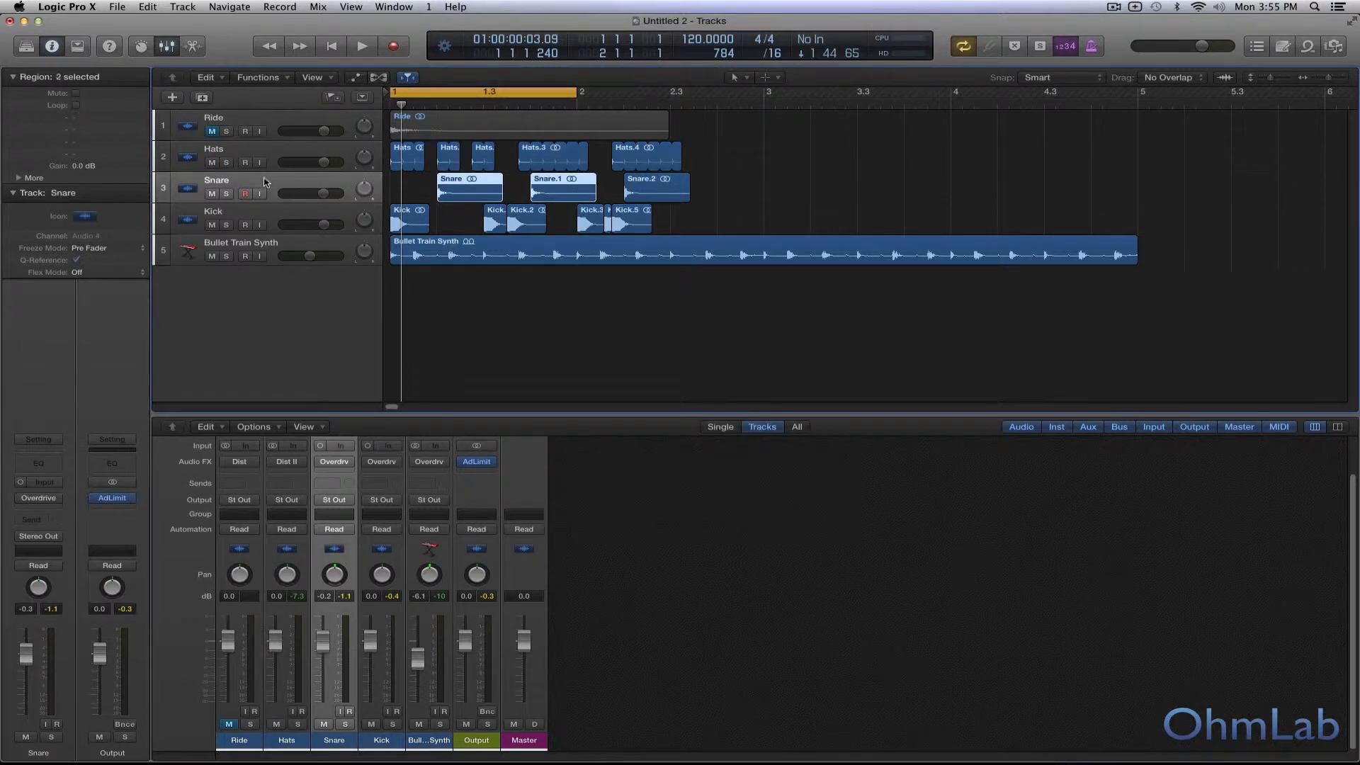
click(226, 193)
key(space)
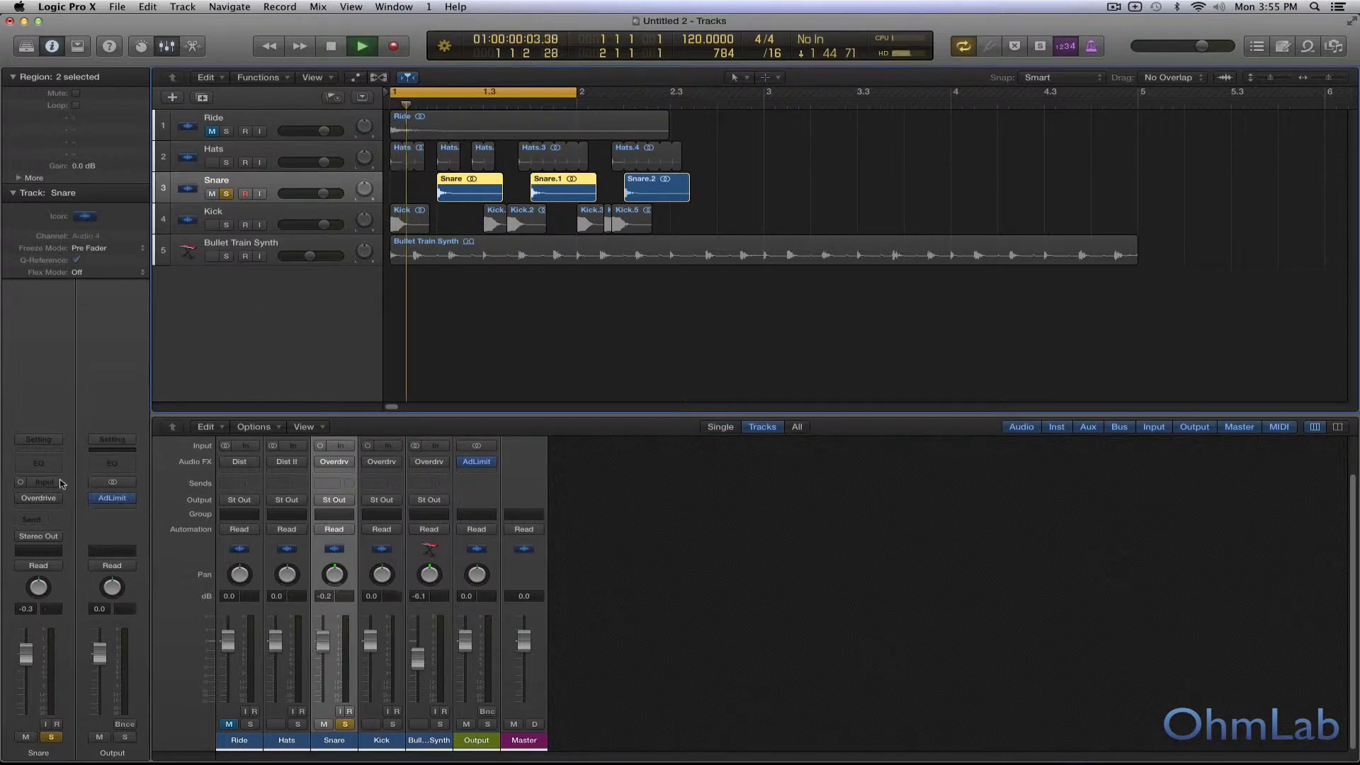
click(40, 498)
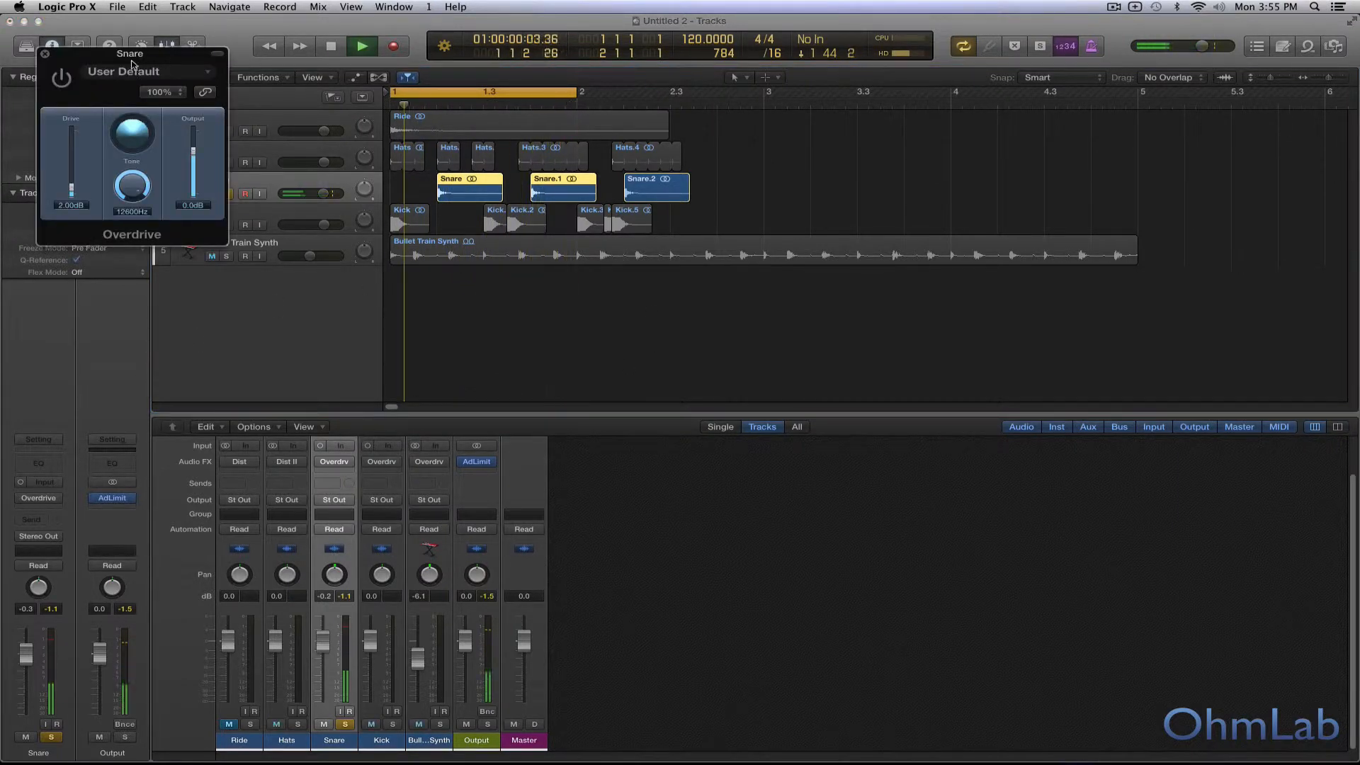
drag(125, 55, 687, 288)
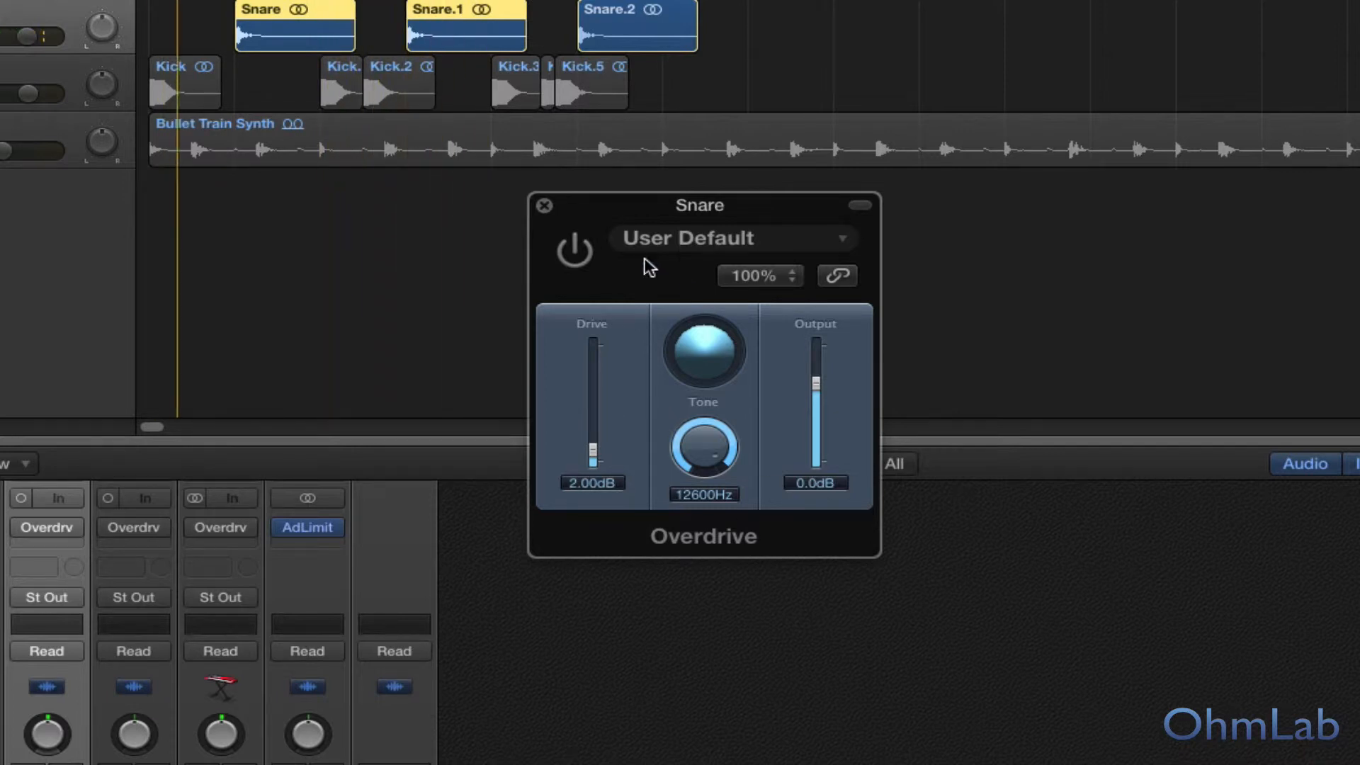
Step: Compare the soloed Snare with its Overdrive enabled and bypassed, leaving it enabled
click(580, 260)
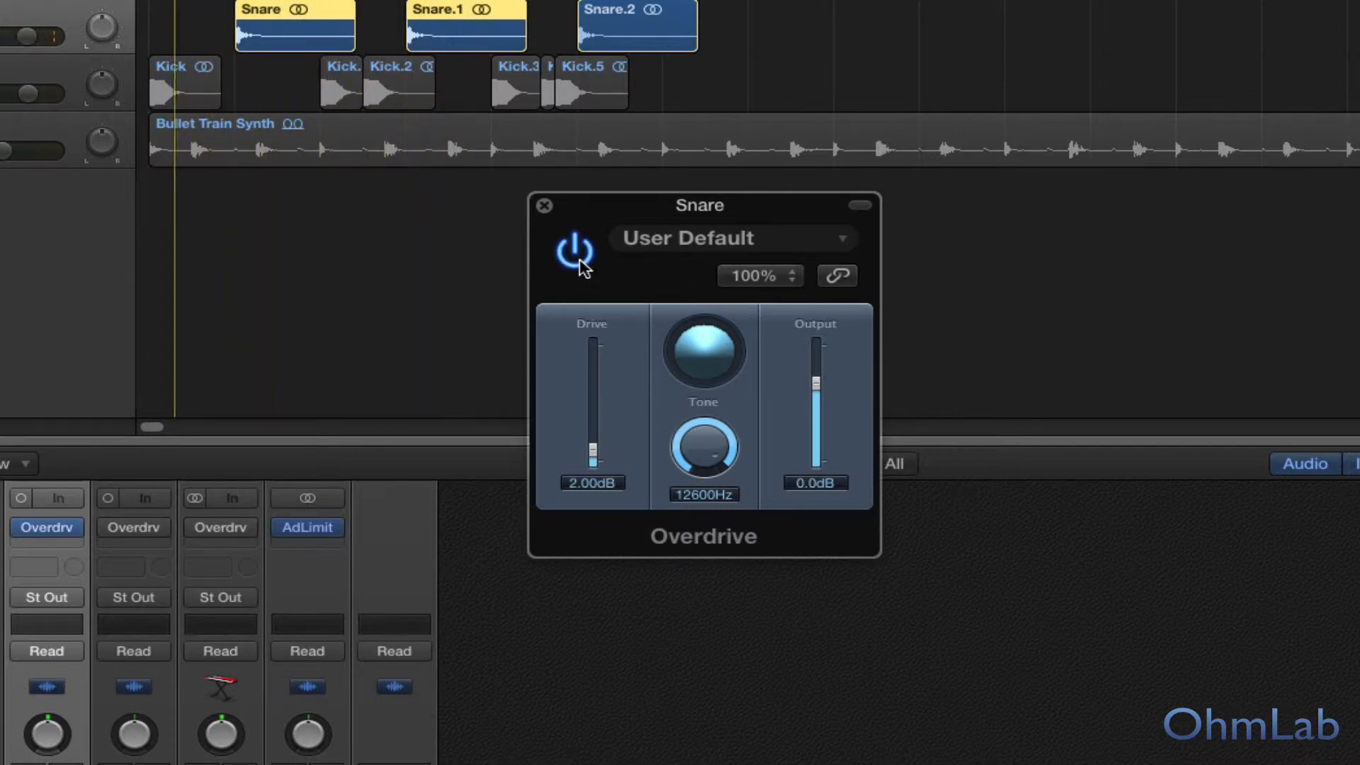
click(579, 261)
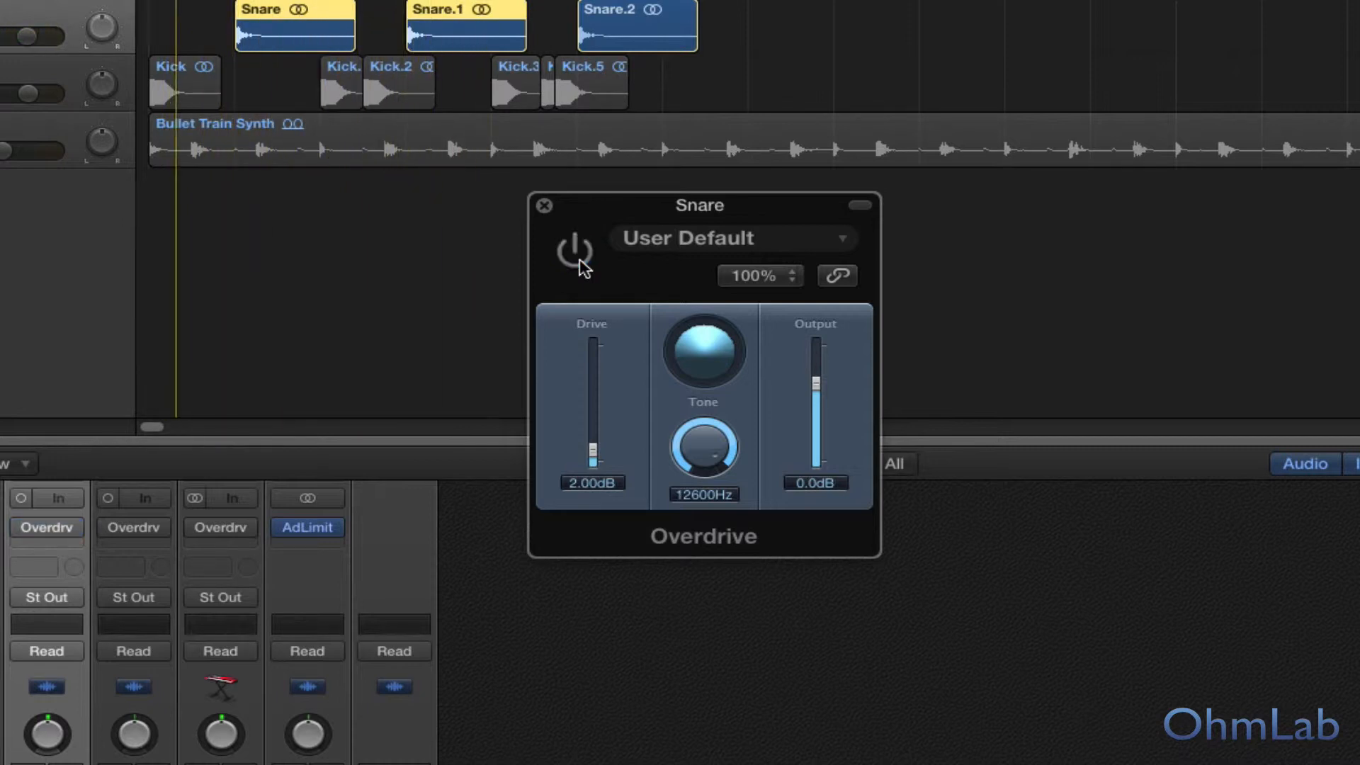
click(579, 261)
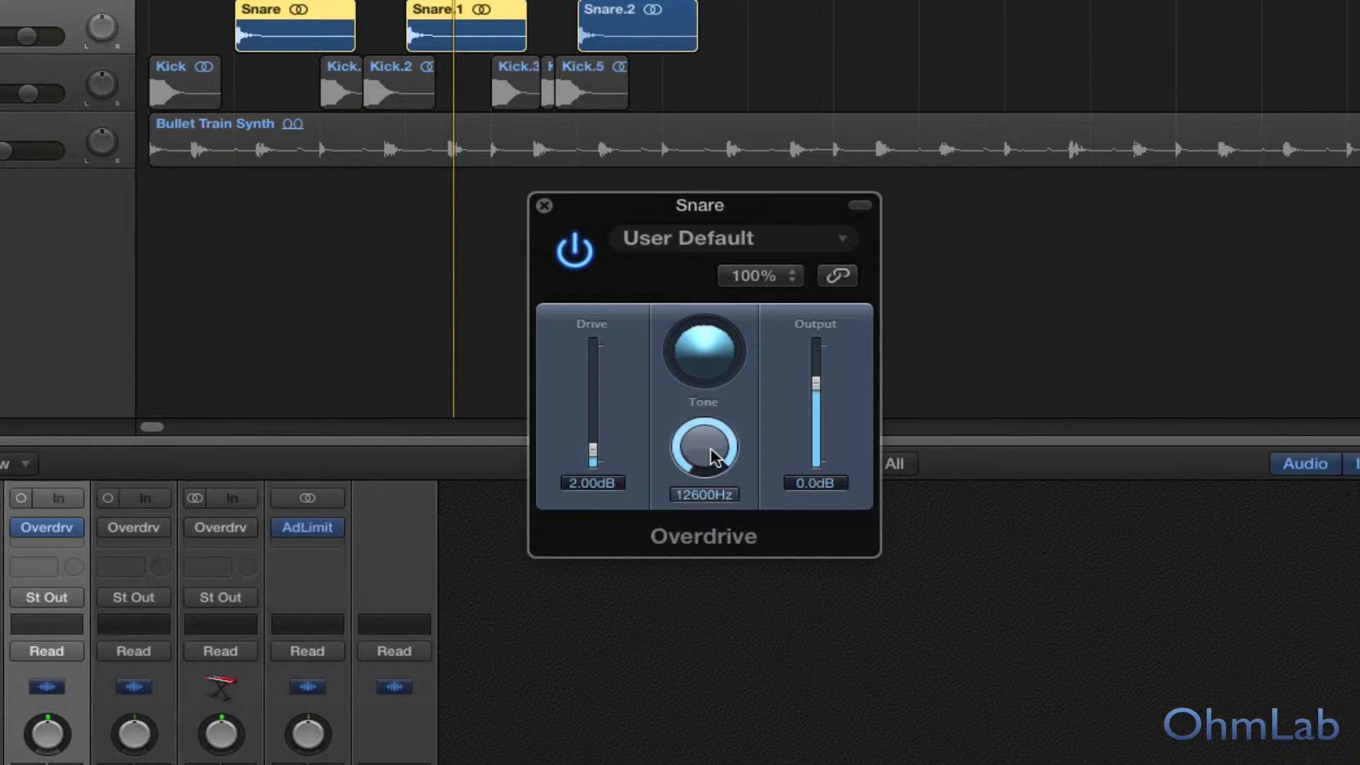
Step: Listen to the Snare Overdrive with Tone at 2000 Hz, and raise the Tone to 17800 Hz
drag(718, 457, 713, 499)
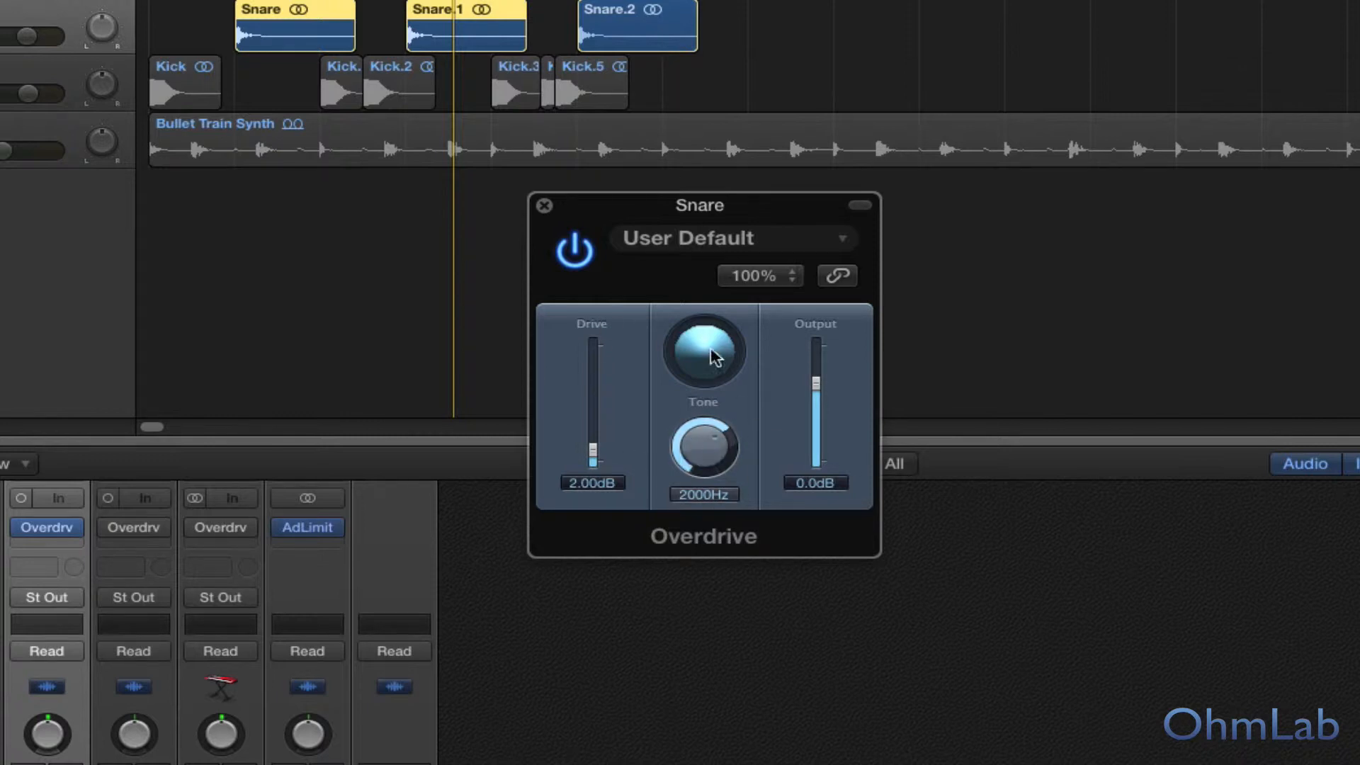
key(space)
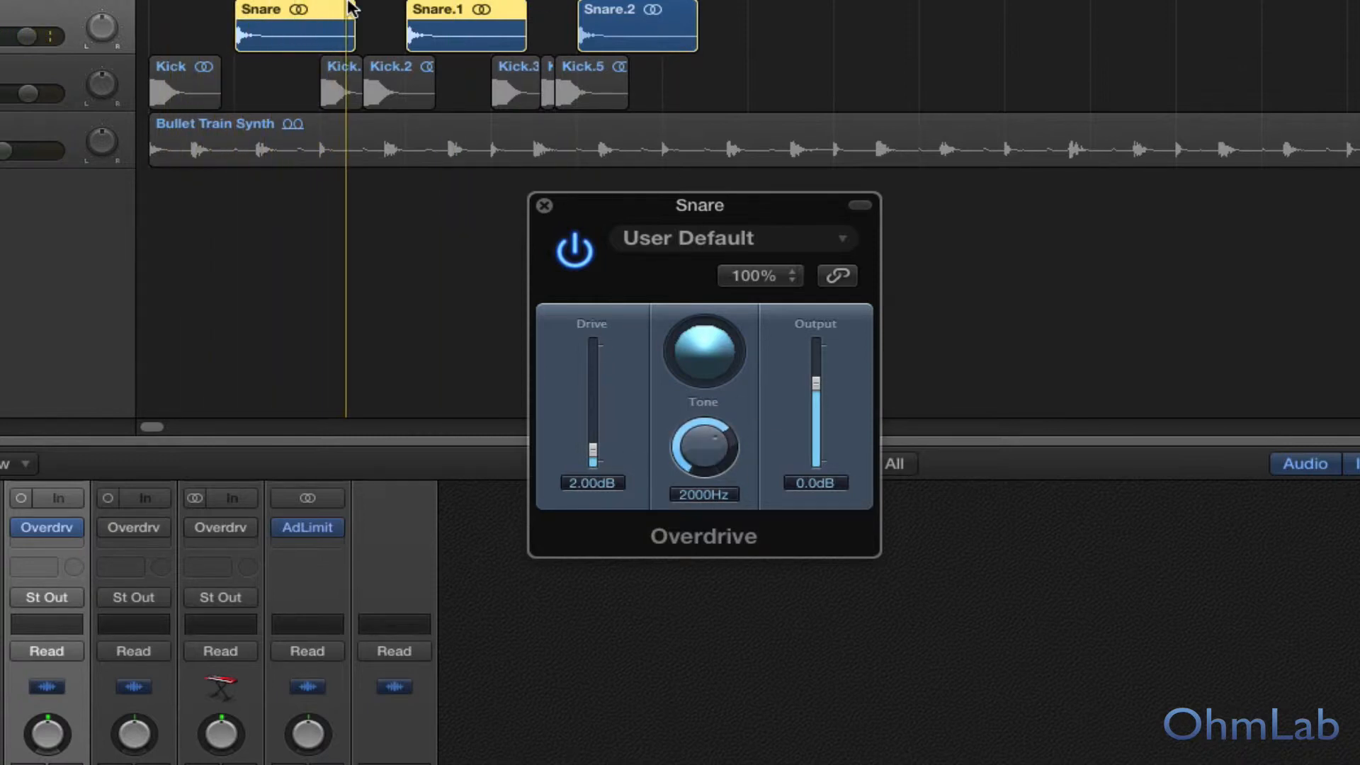
drag(714, 457, 704, 401)
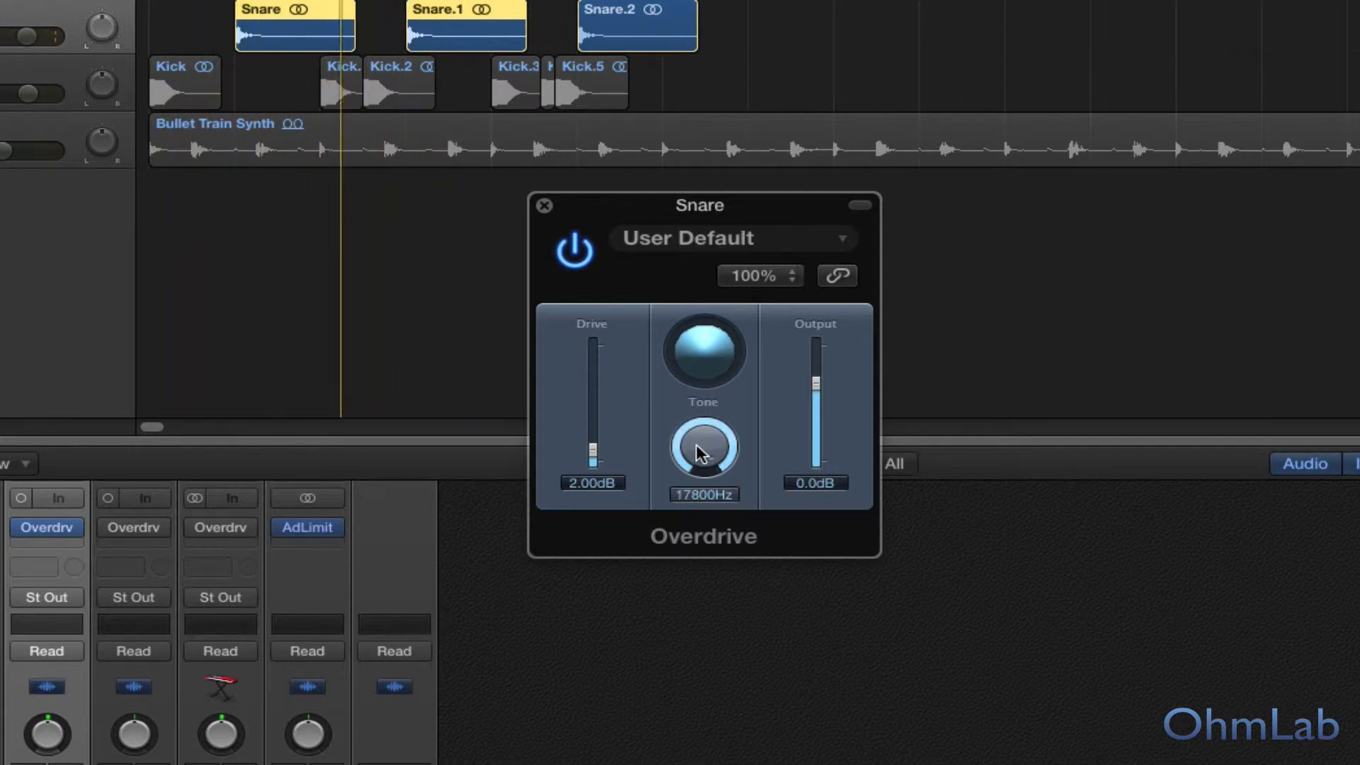
Step: Compare the Snare with Overdrive bypassed and enabled at the new Tone, leave it enabled and close its window
click(571, 259)
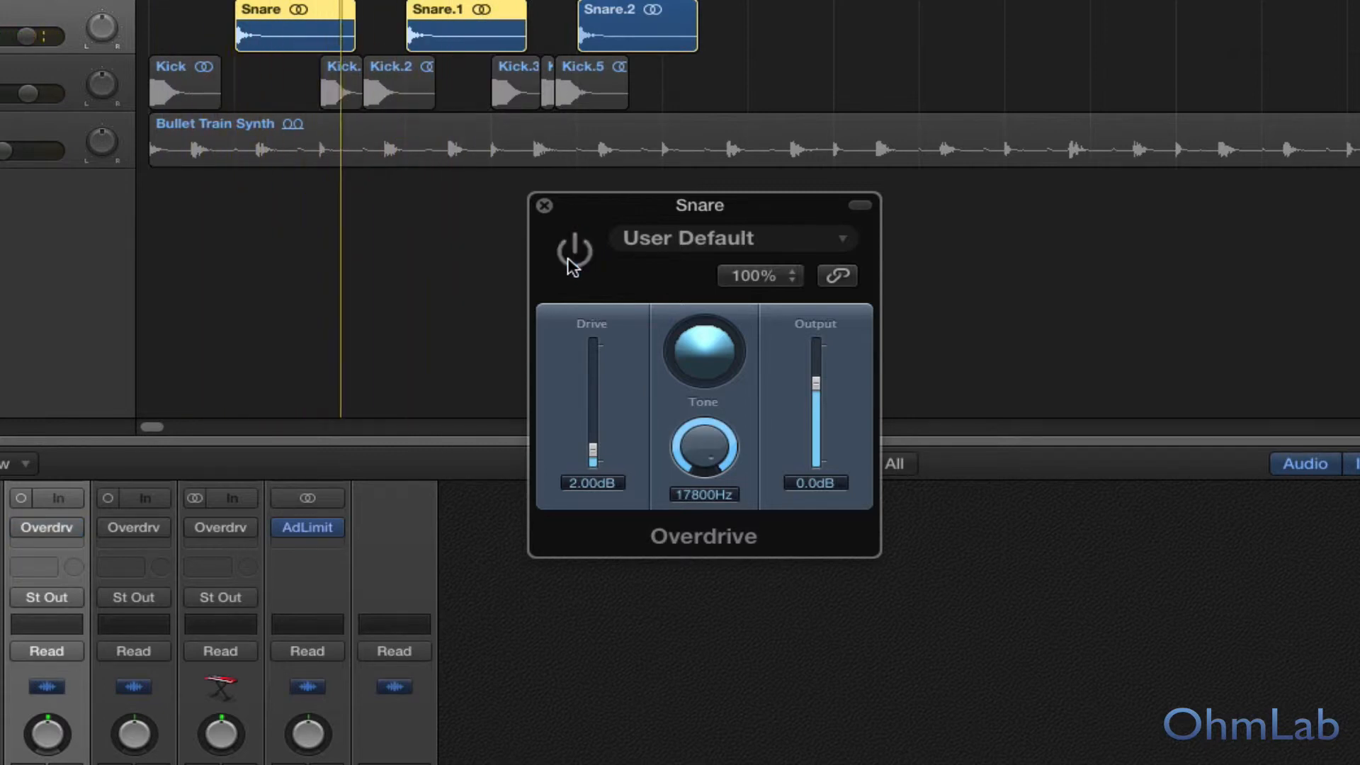
click(571, 261)
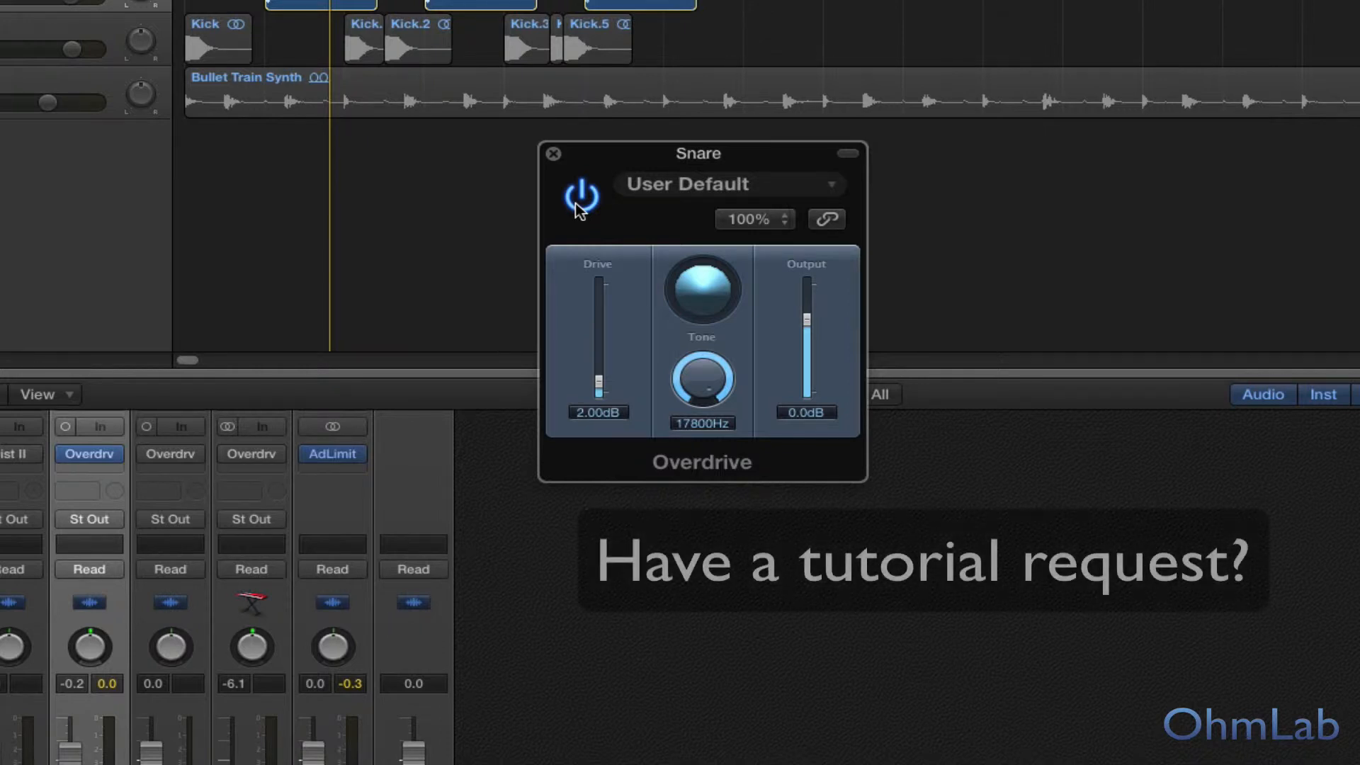
click(553, 154)
Step: Select and solo the Kick track, and bring up its Overdrive plug-in window
key(Down)
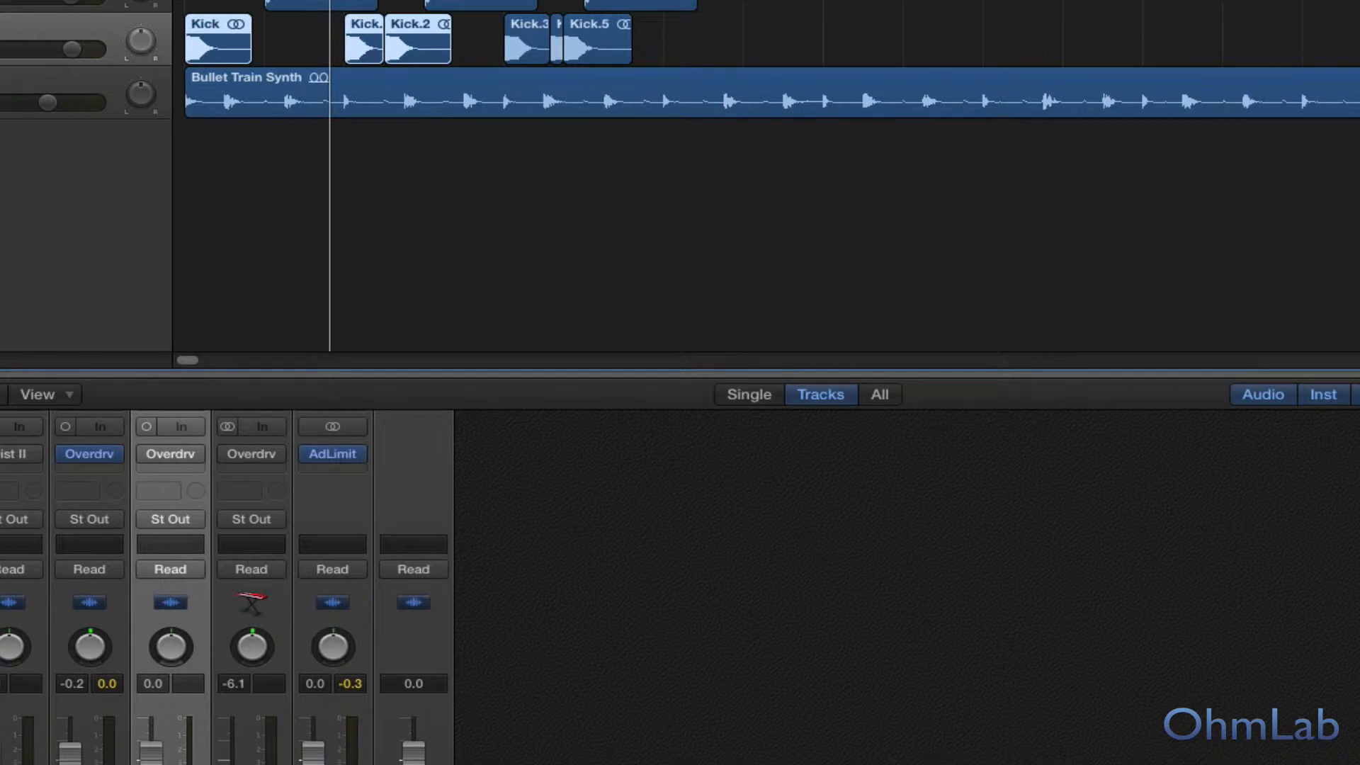
key(s)
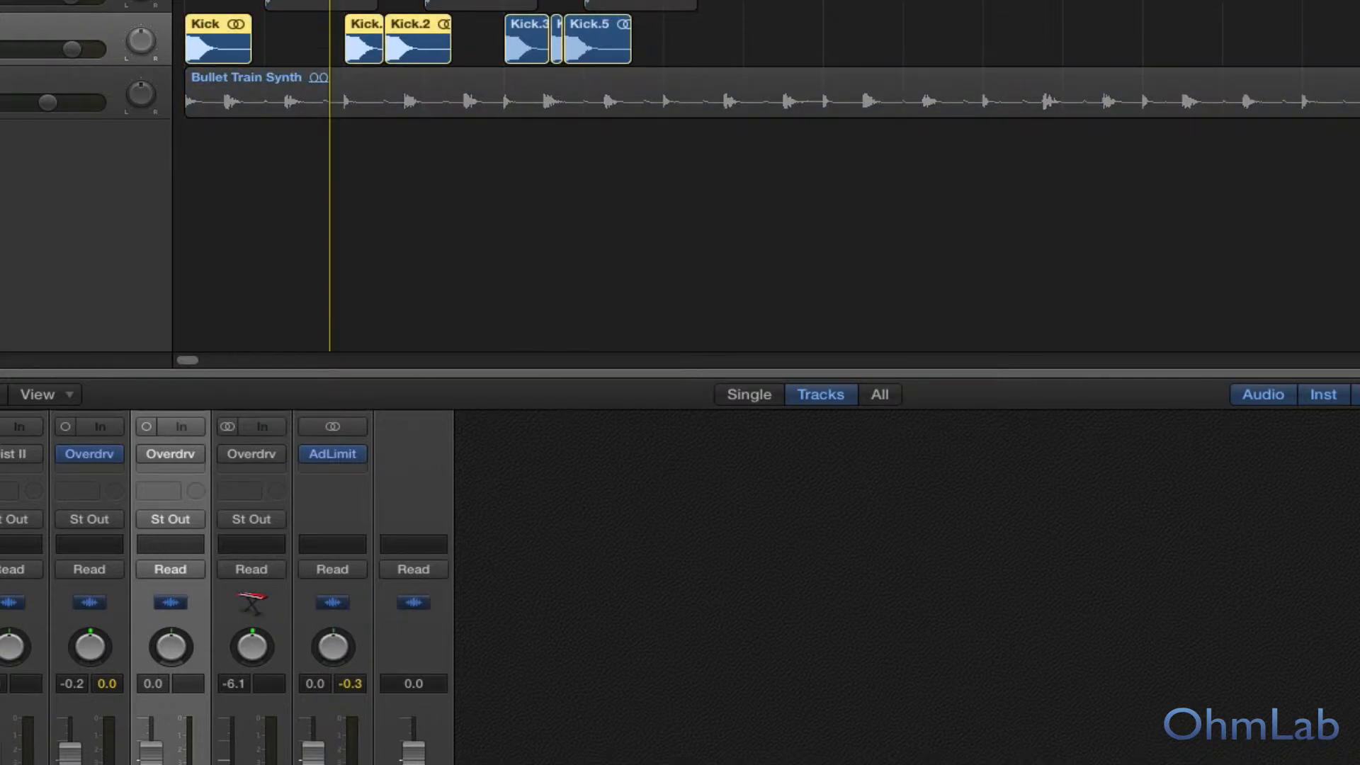
key(v)
drag(694, 200, 751, 289)
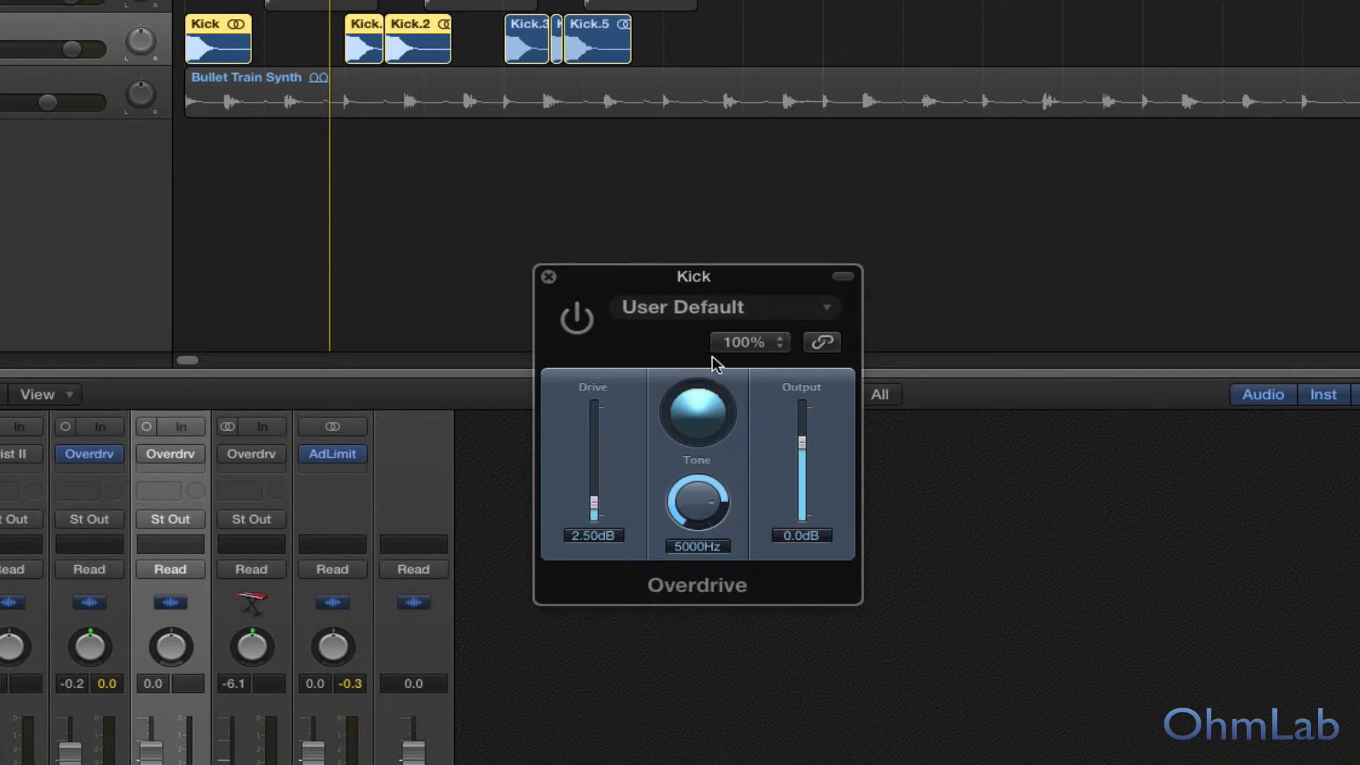
Step: Compare the soloed Kick with Overdrive bypassed and enabled, close the plug-in with it bypassed, and unsolo the track
key(space)
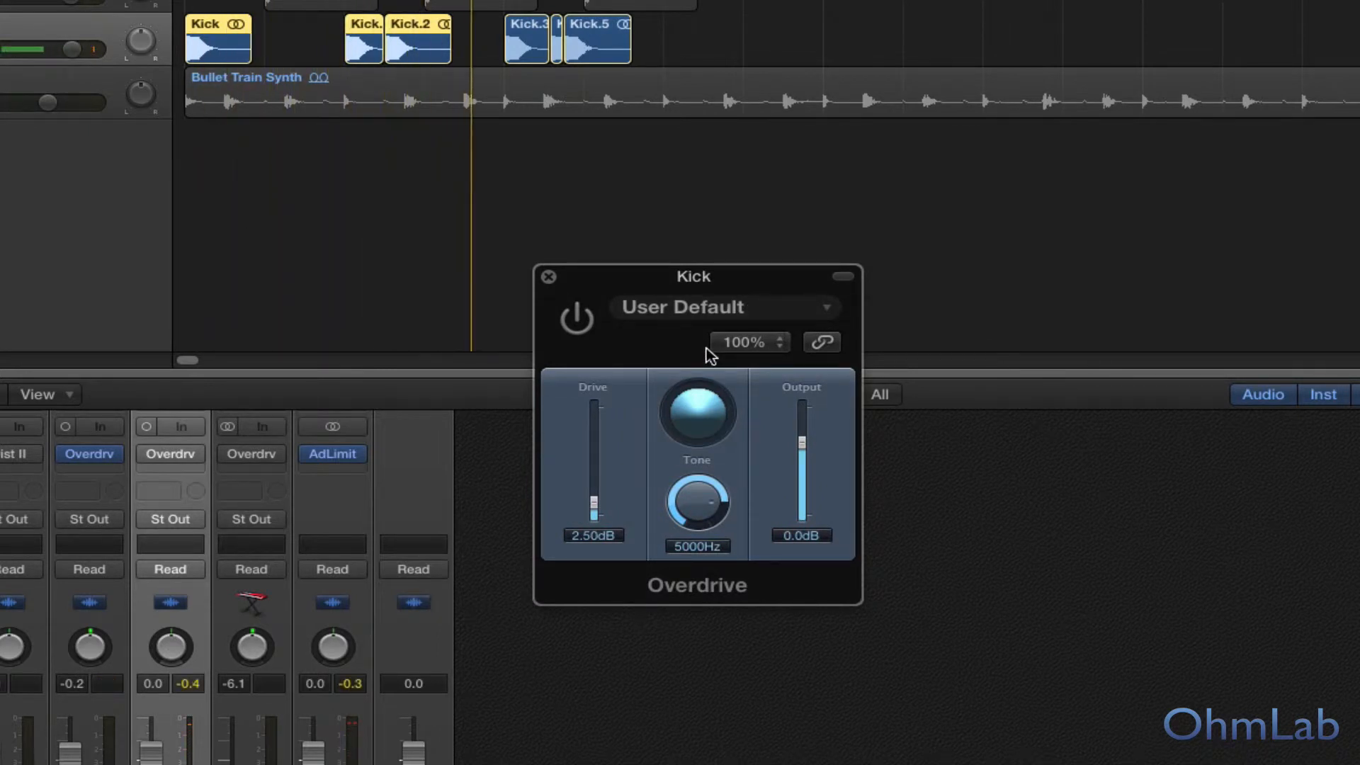
click(576, 320)
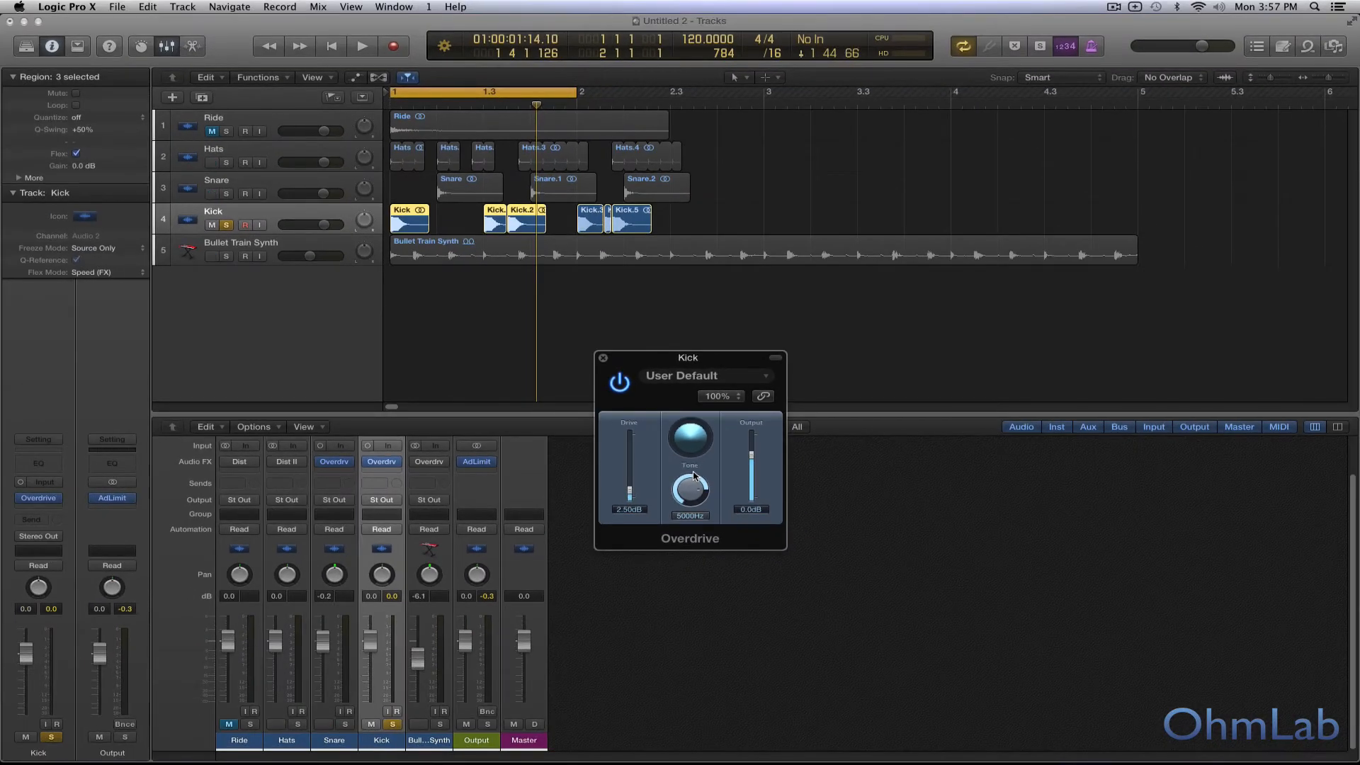
click(623, 384)
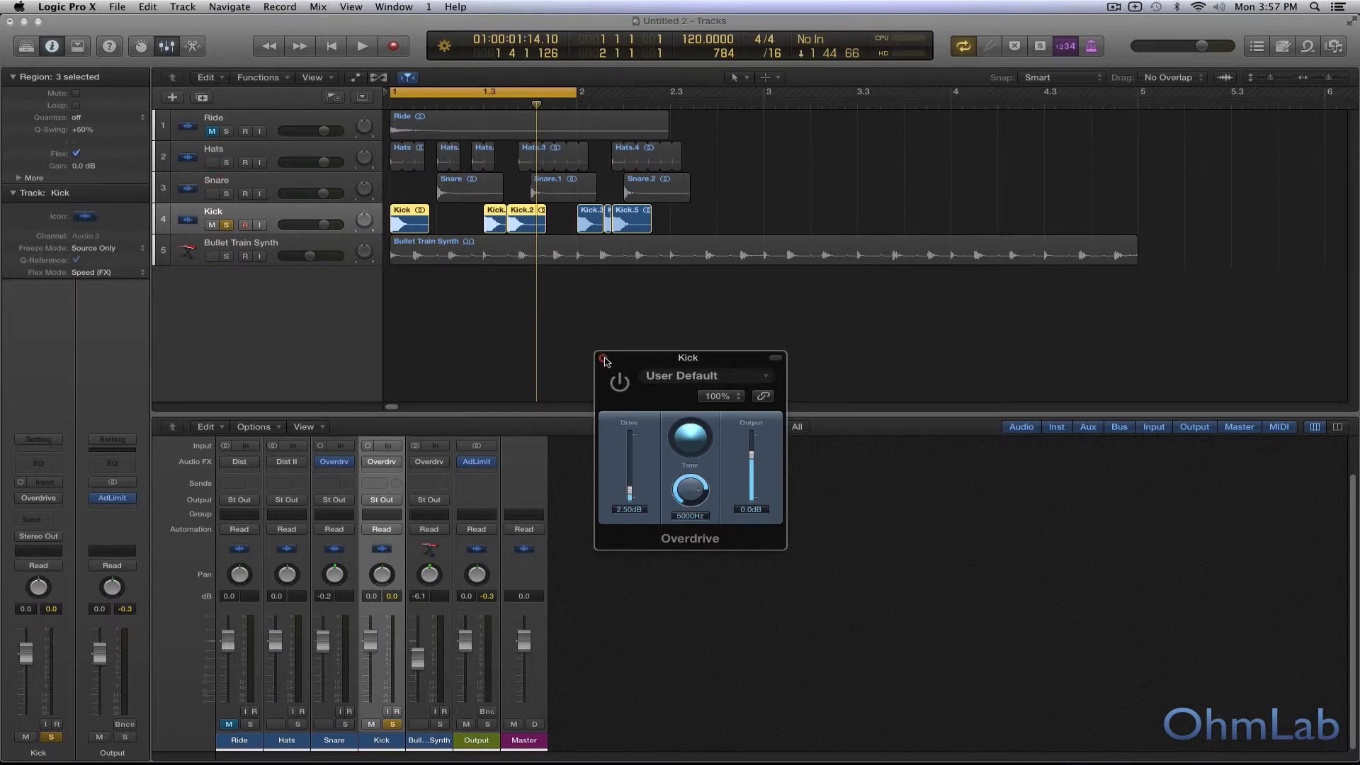
click(604, 360)
click(227, 226)
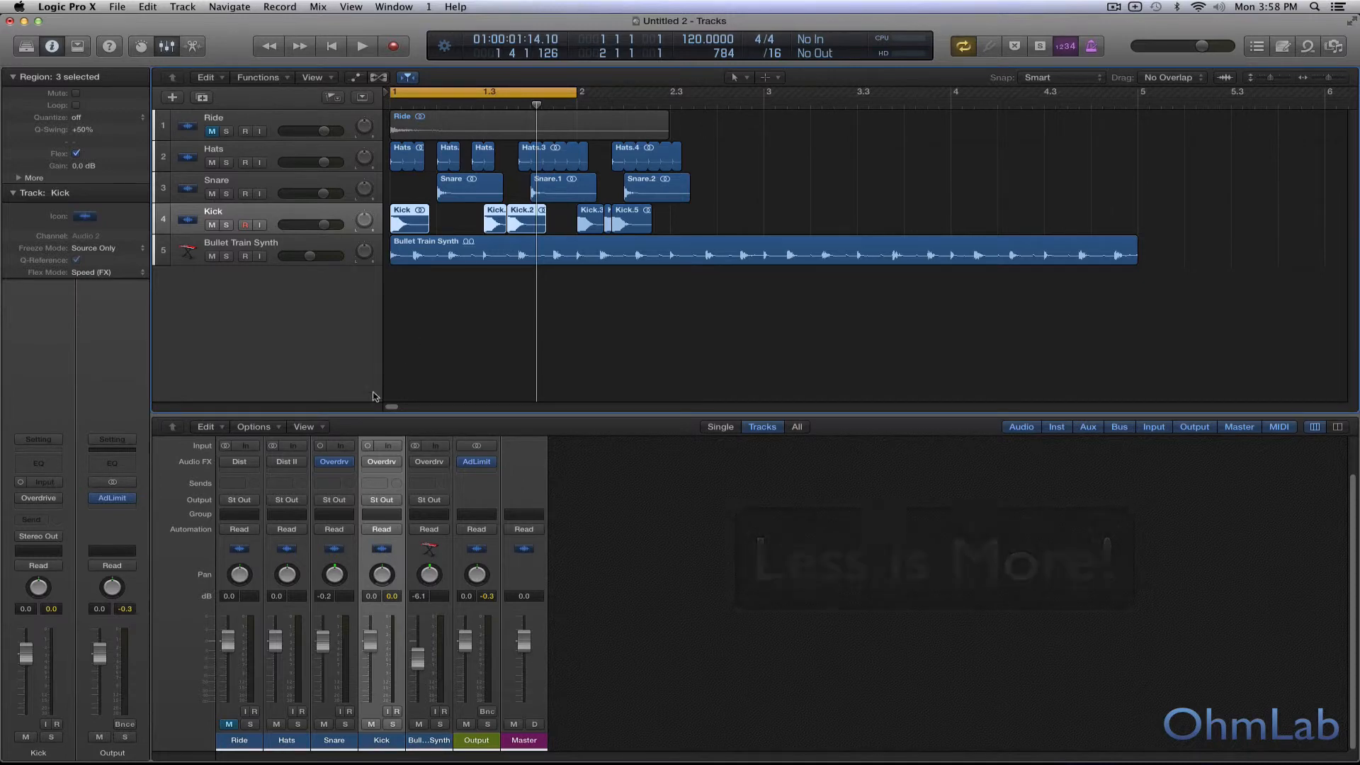
Step: Select and solo the Bullet Train Synth track, play it, and bring up its Overdrive plug-in window in the empty arrangement area
mouse_move(320, 464)
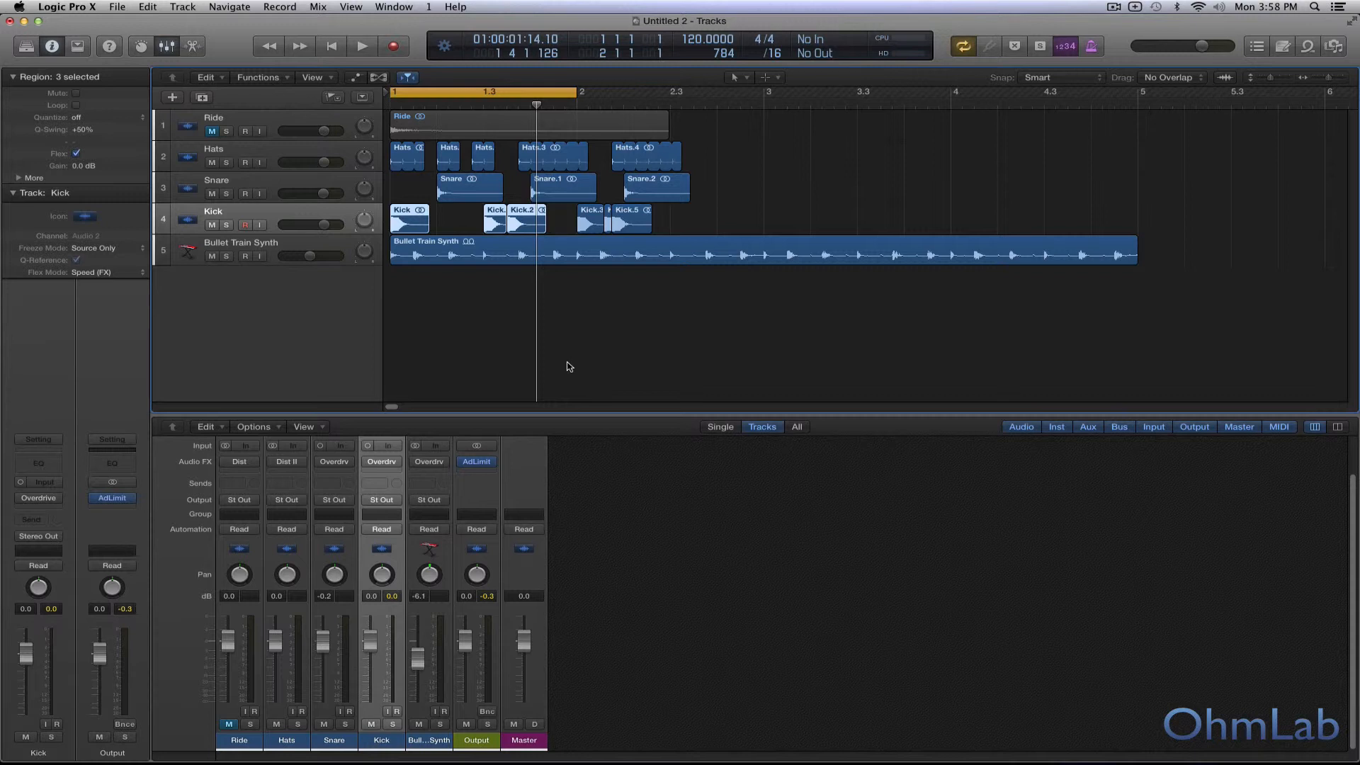
click(307, 246)
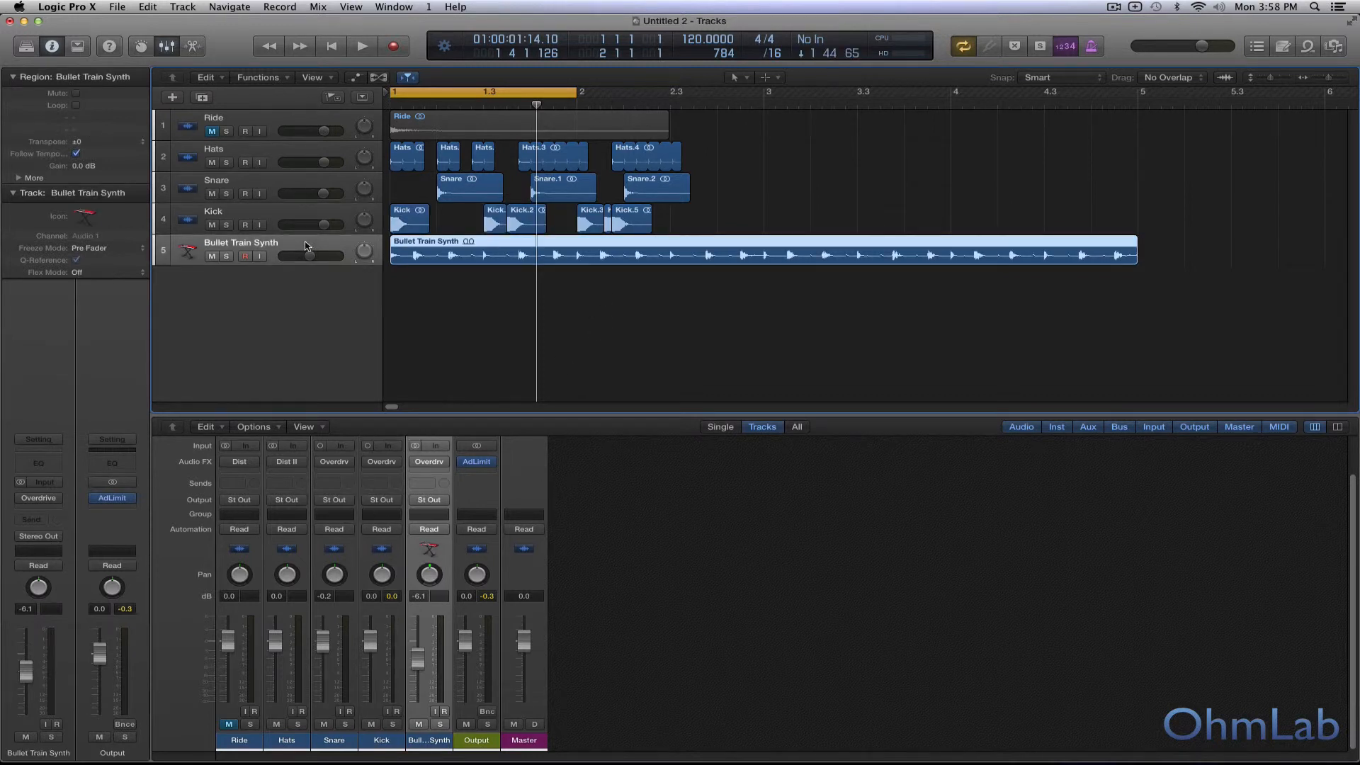
click(226, 256)
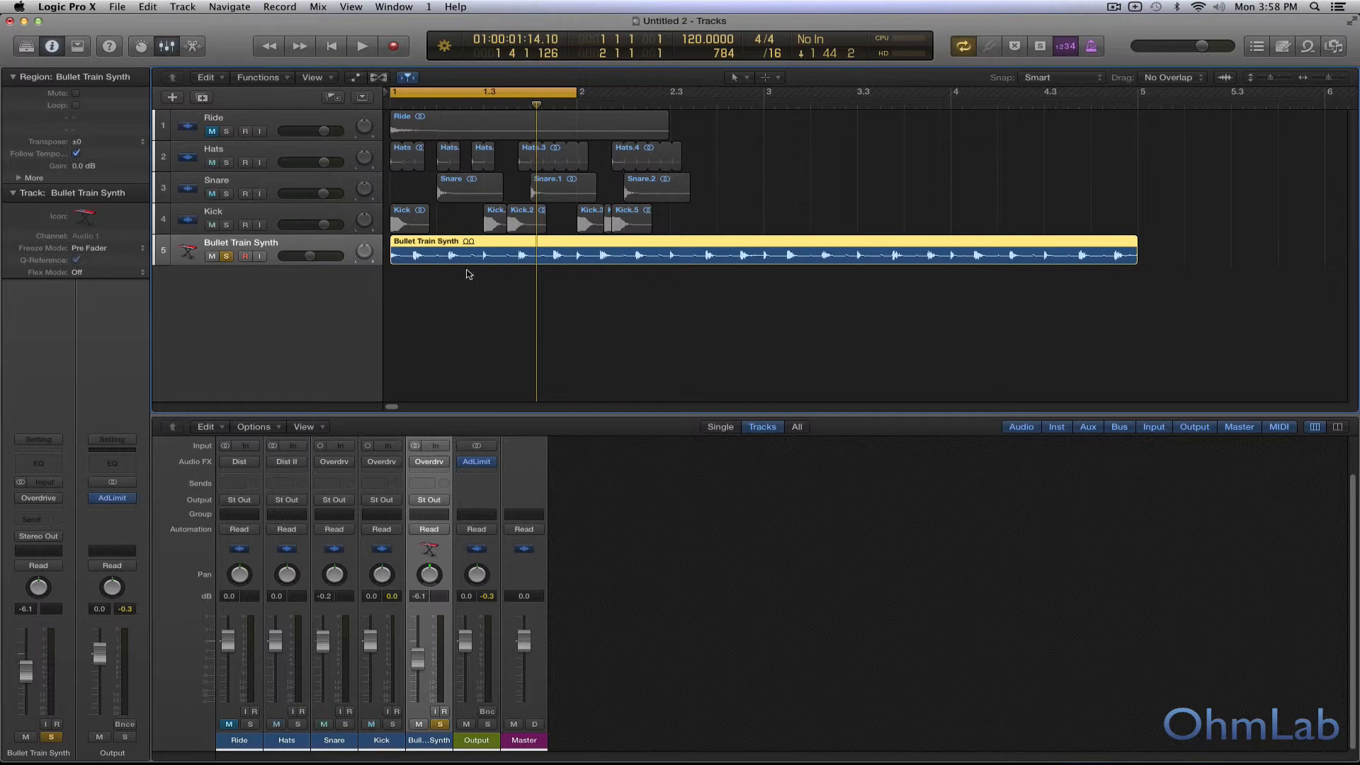
key(space)
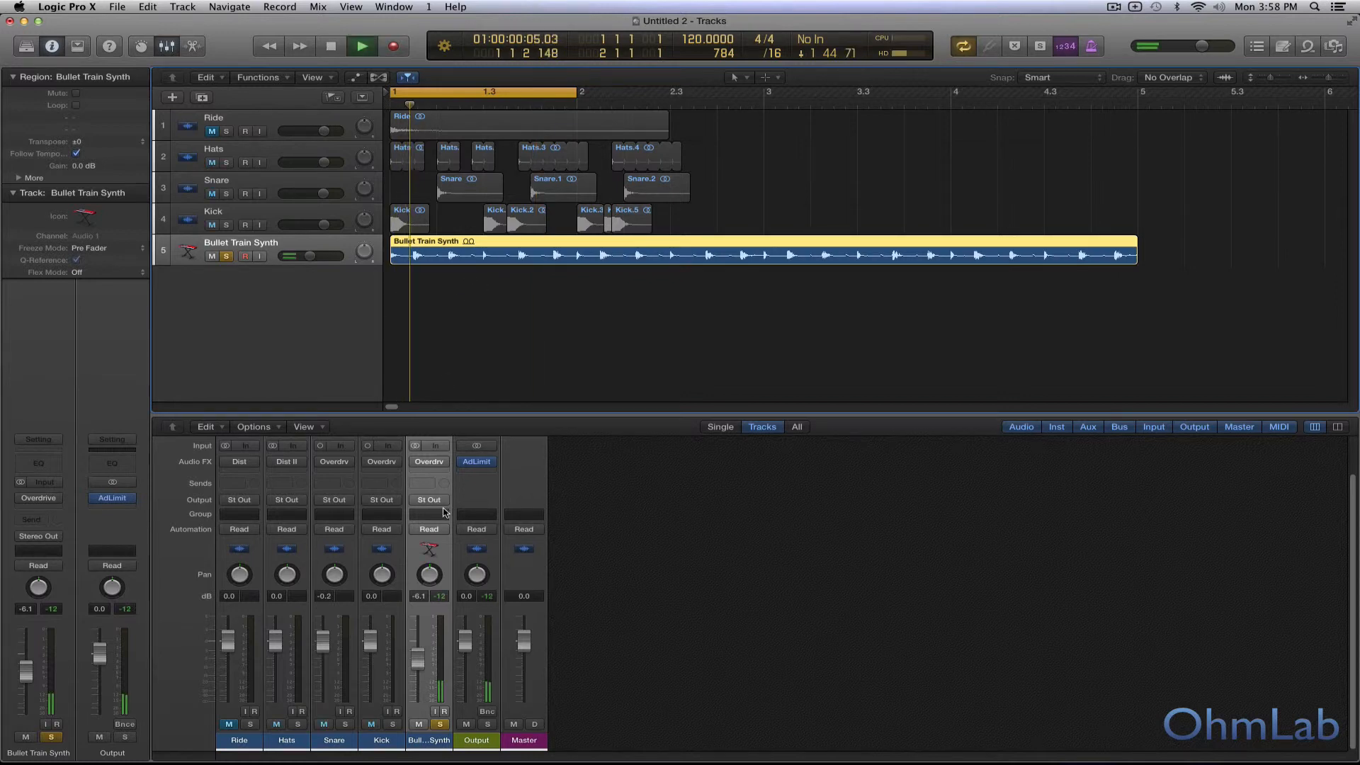
click(430, 461)
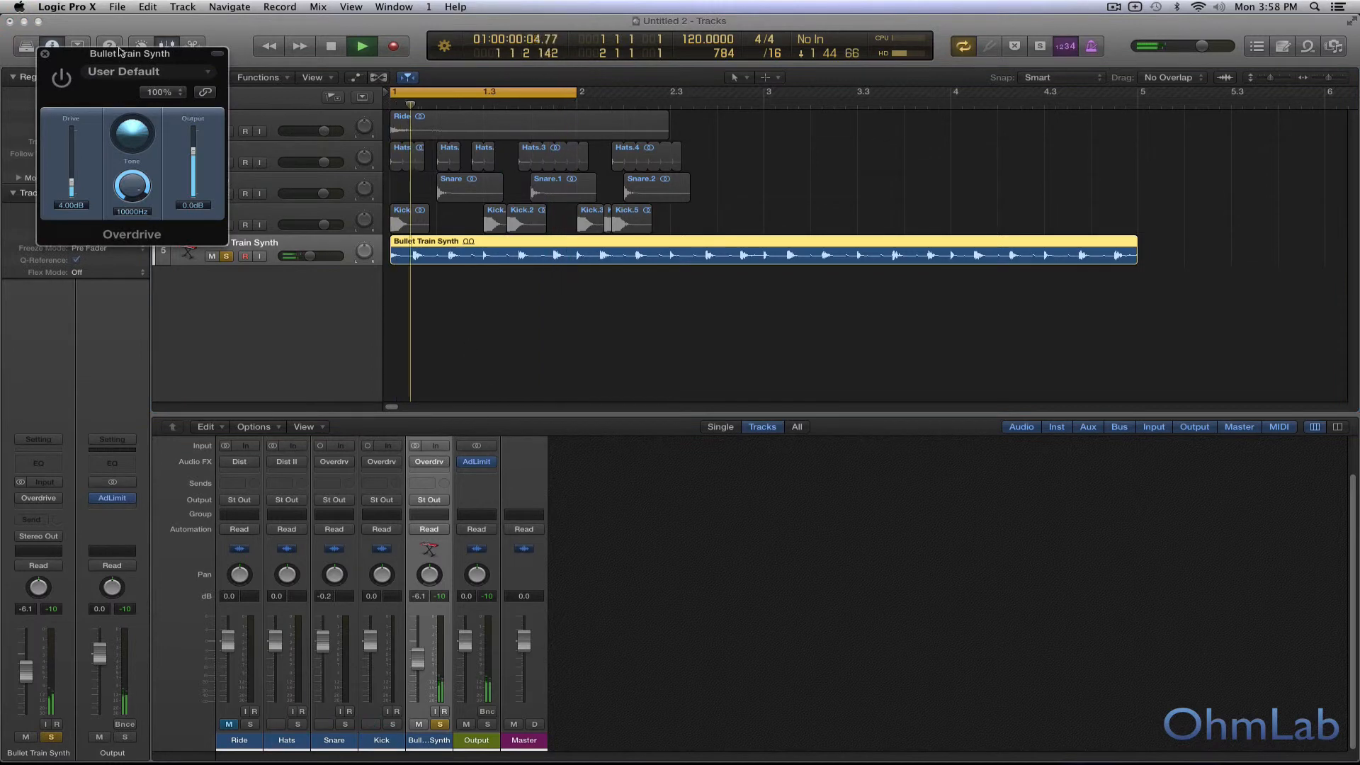
drag(131, 55, 666, 339)
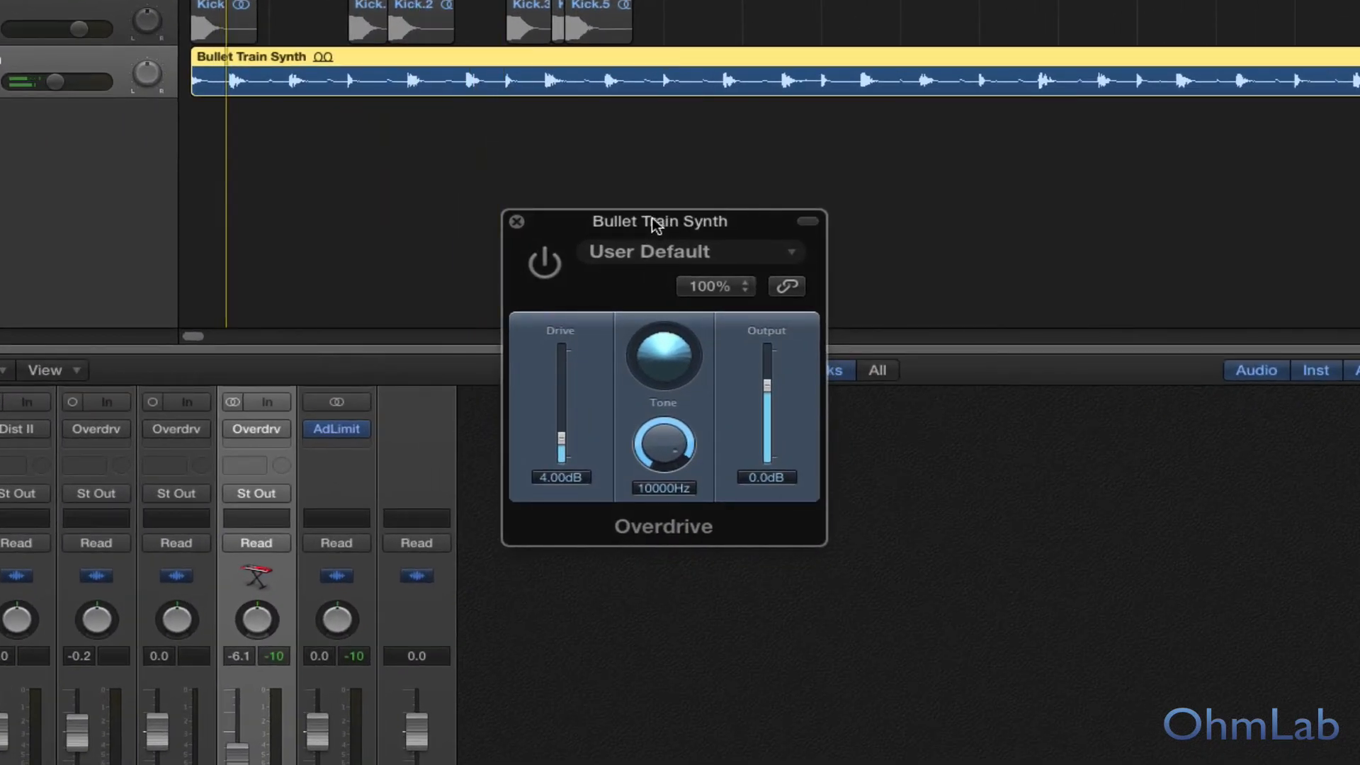
Step: Enable the Overdrive on the Bullet Train Synth and set its Tone to 6300 Hz and Drive to 3.75 dB
click(544, 266)
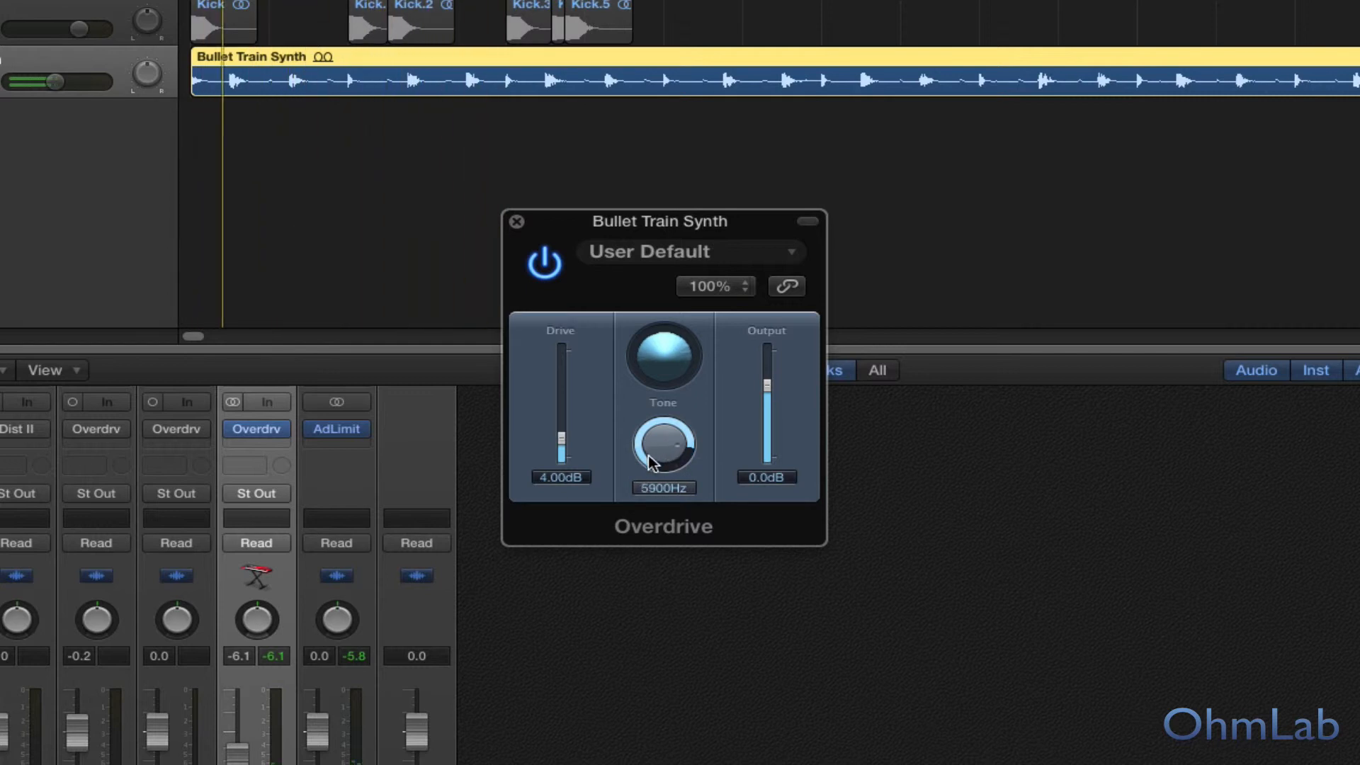
mouse_move(650, 449)
mouse_down()
mouse_move(652, 464)
mouse_move(646, 452)
mouse_up()
drag(653, 449, 653, 457)
drag(562, 440, 562, 444)
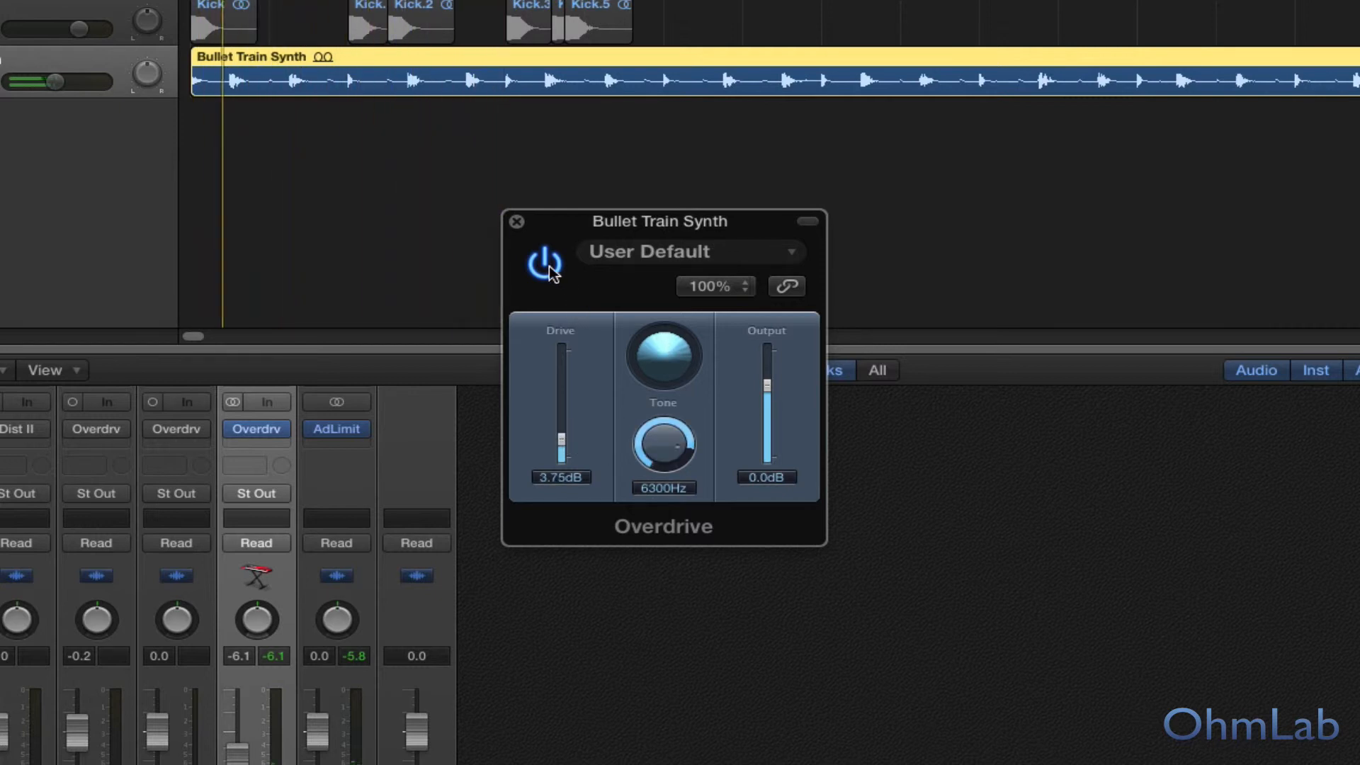
Step: Listen to the soloed synth with the new Overdrive settings and with the effect bypassed, leave it bypassed, and unsolo the track
key(space)
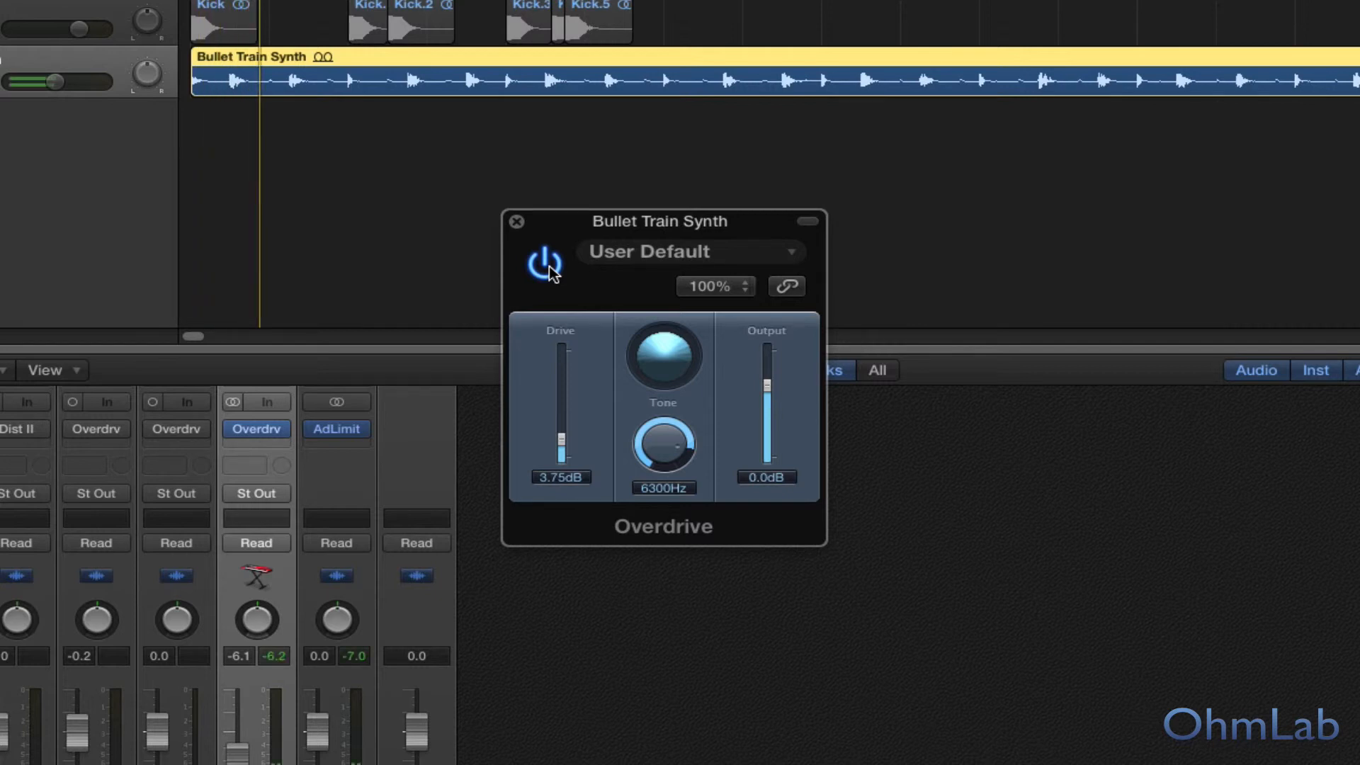
click(544, 264)
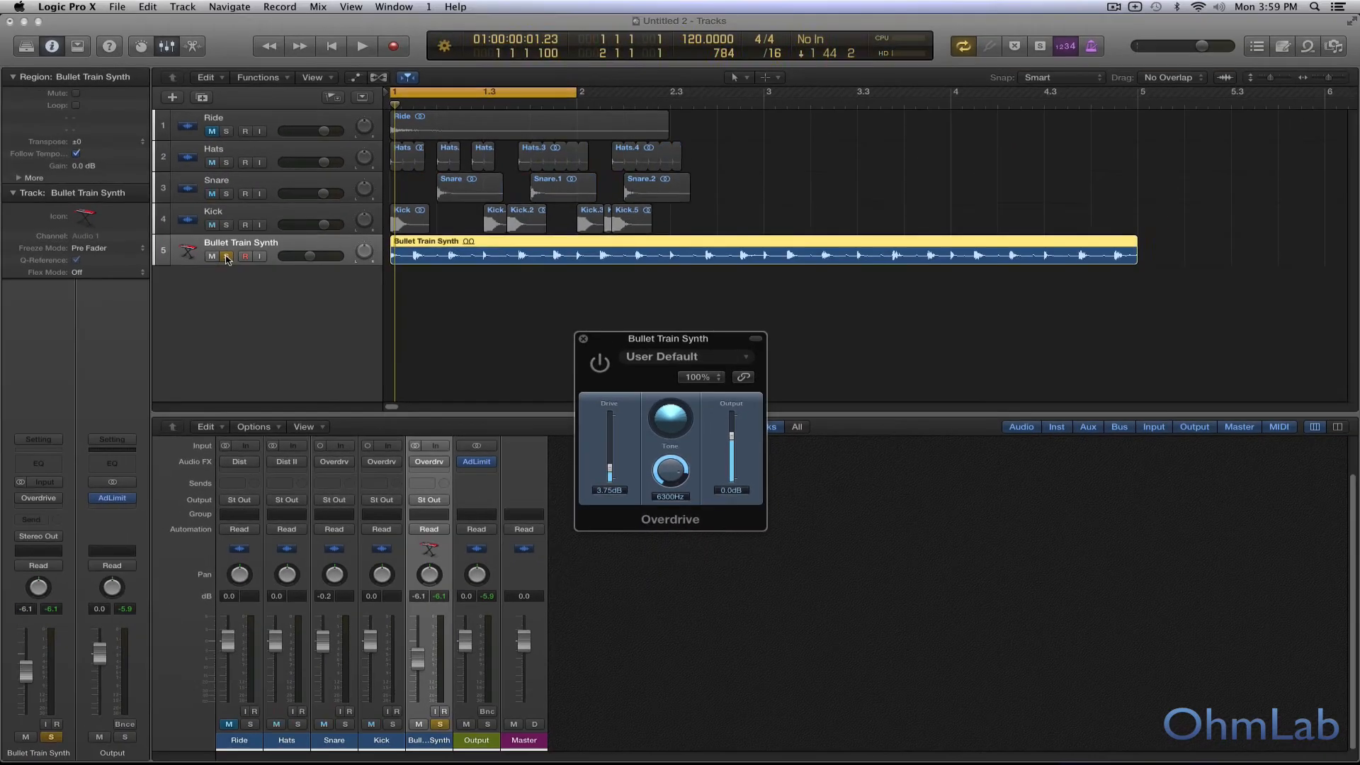
click(227, 257)
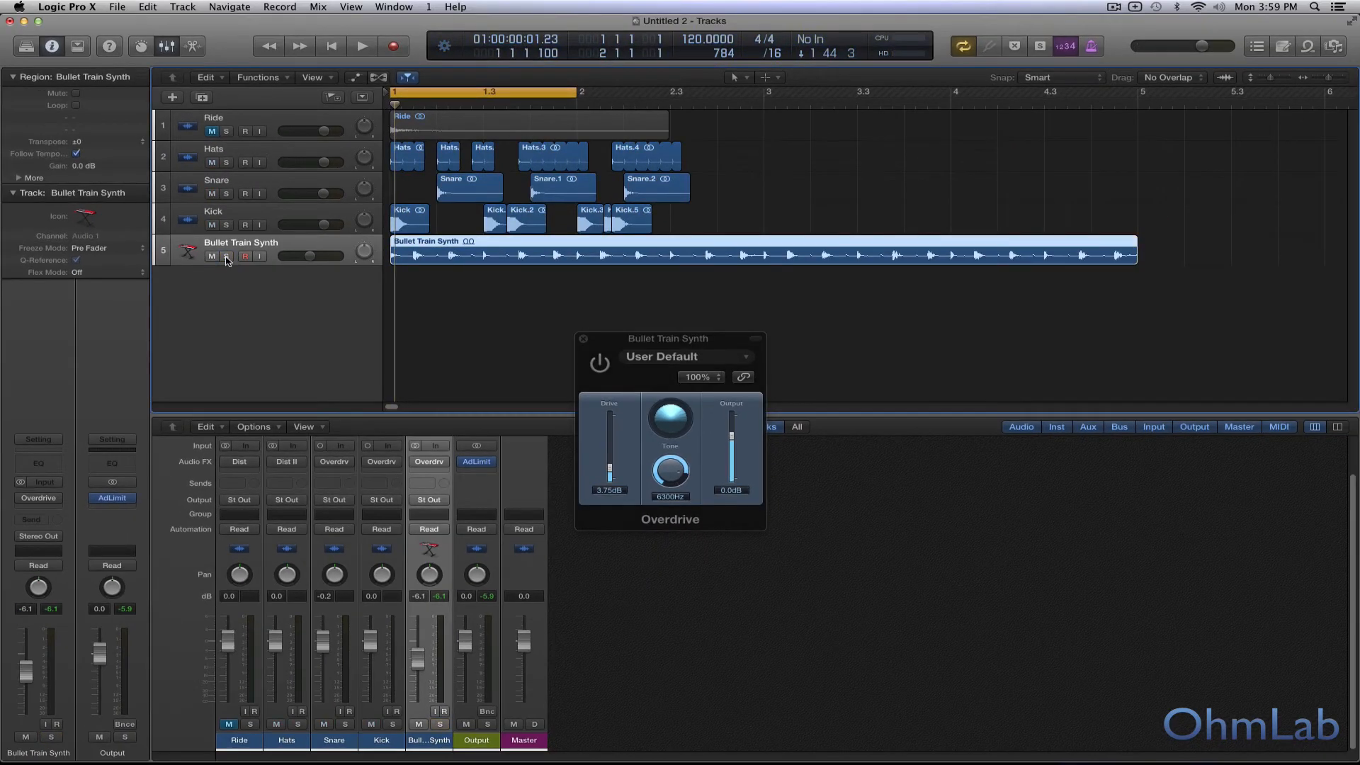
Step: Unmute the Ride track, close the Overdrive window, and audition the full mix
click(212, 132)
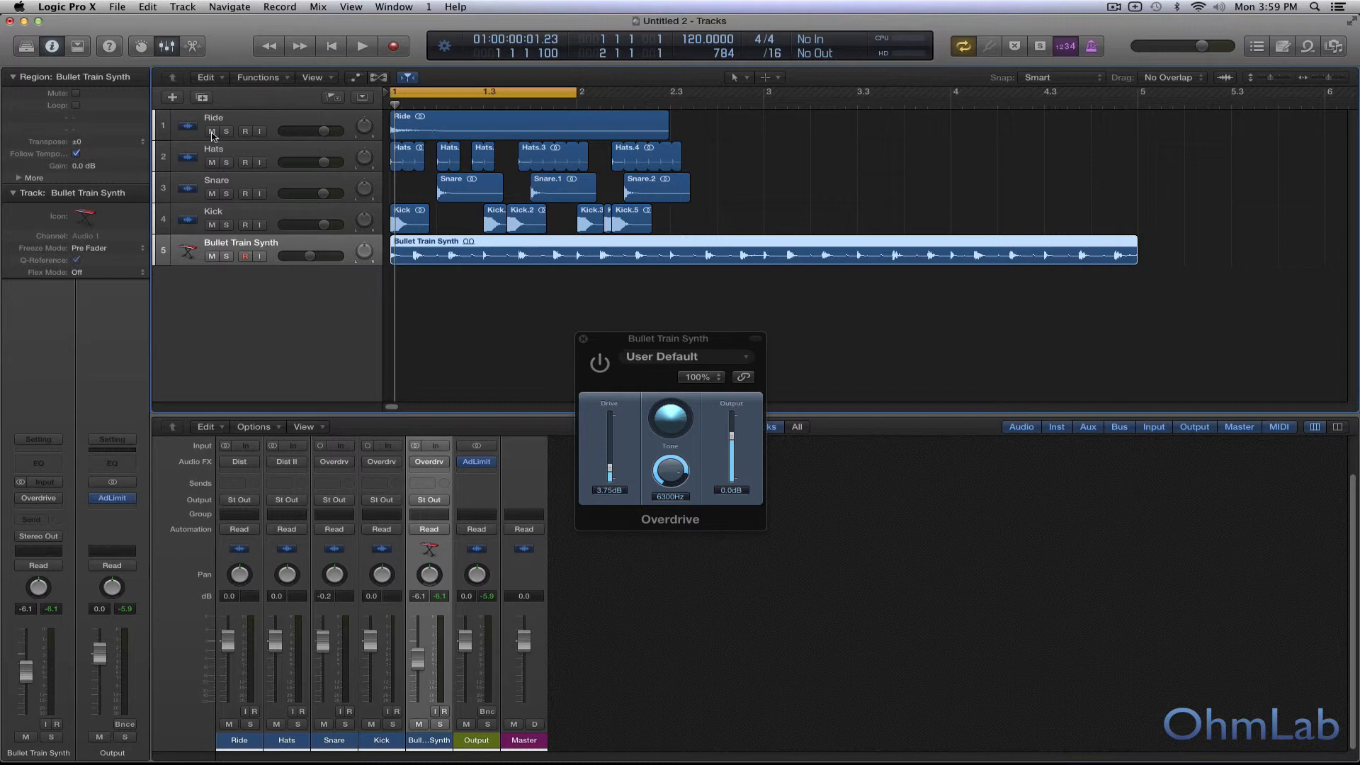
click(583, 339)
key(space)
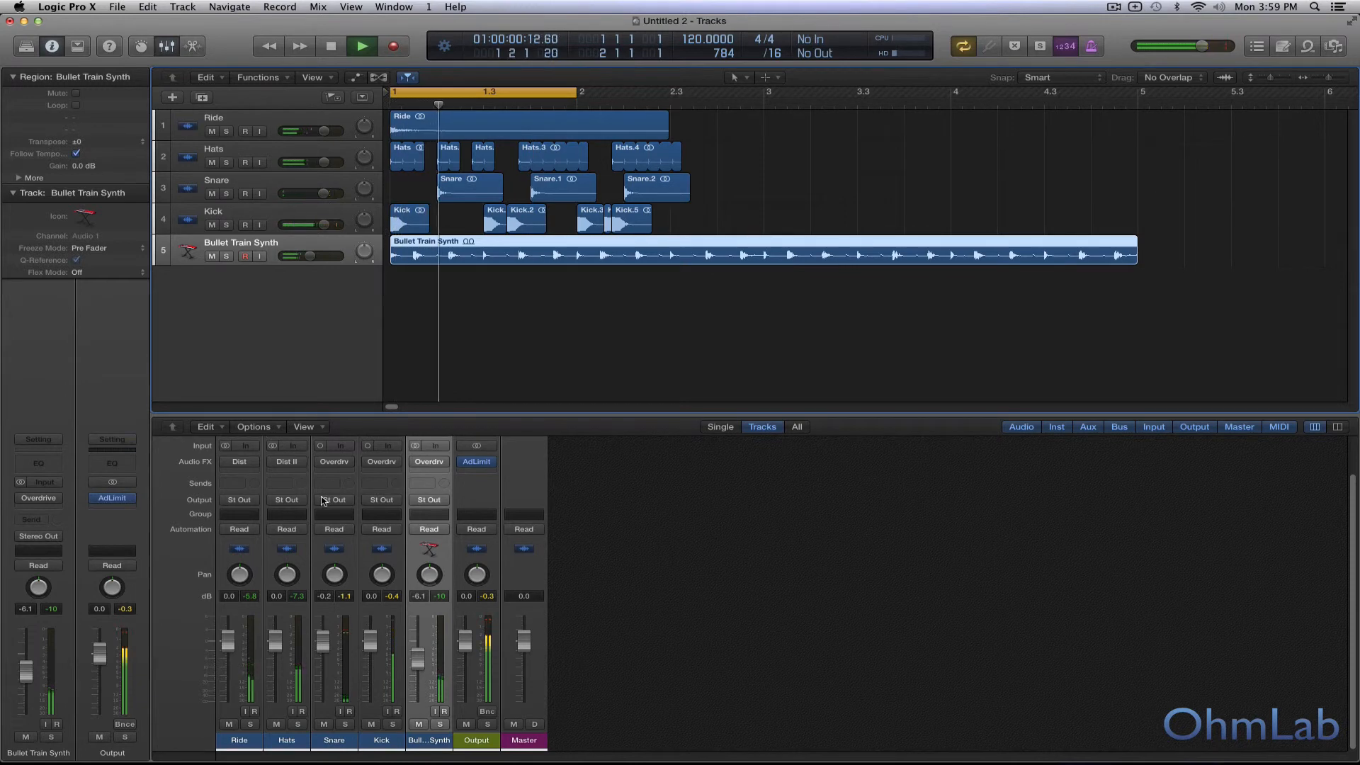
mouse_move(235, 465)
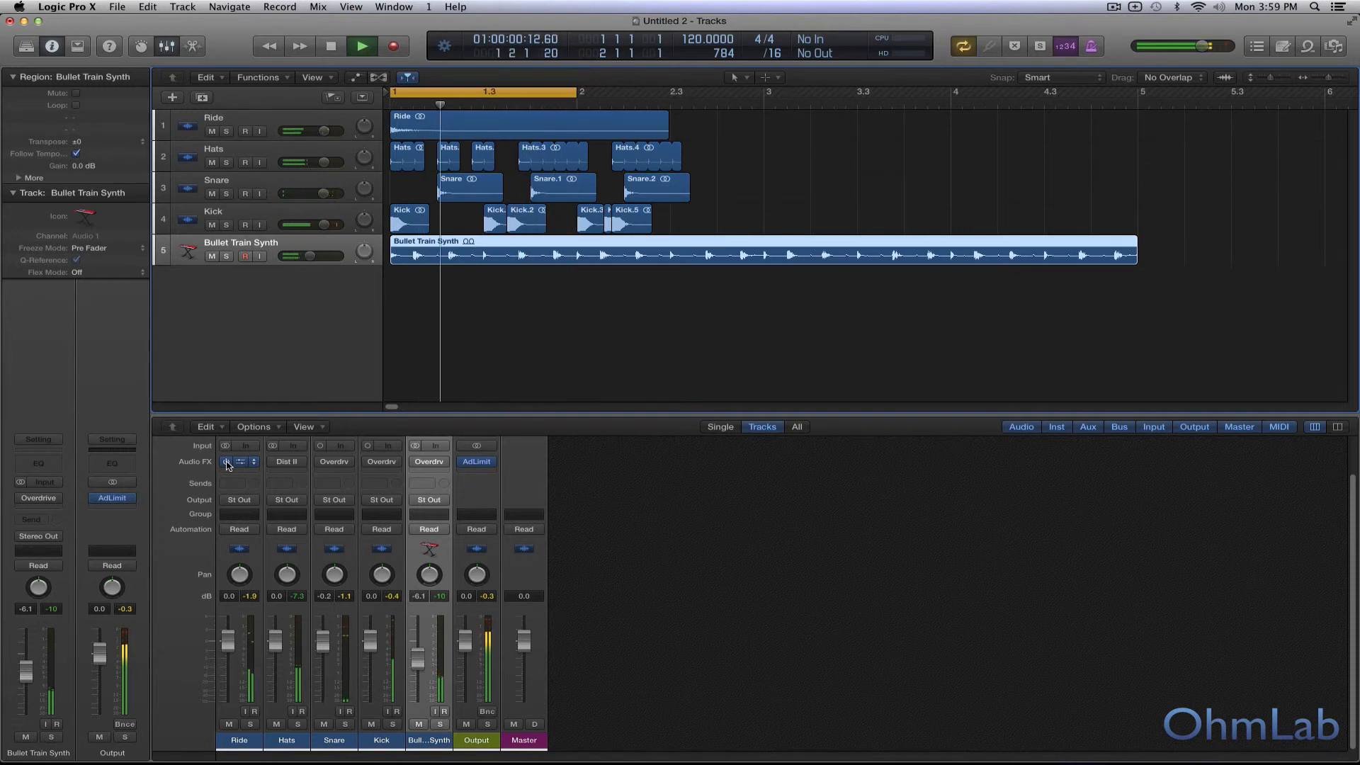
key(space)
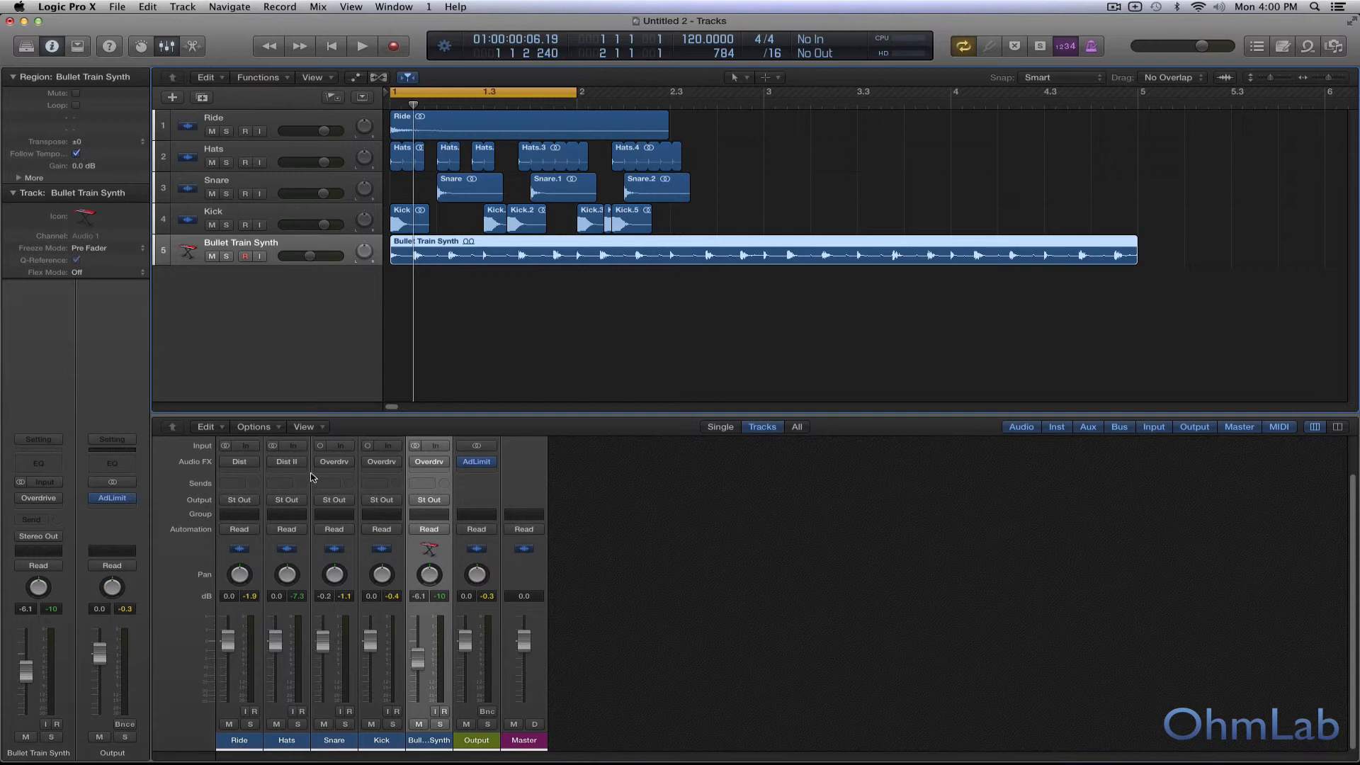
key(space)
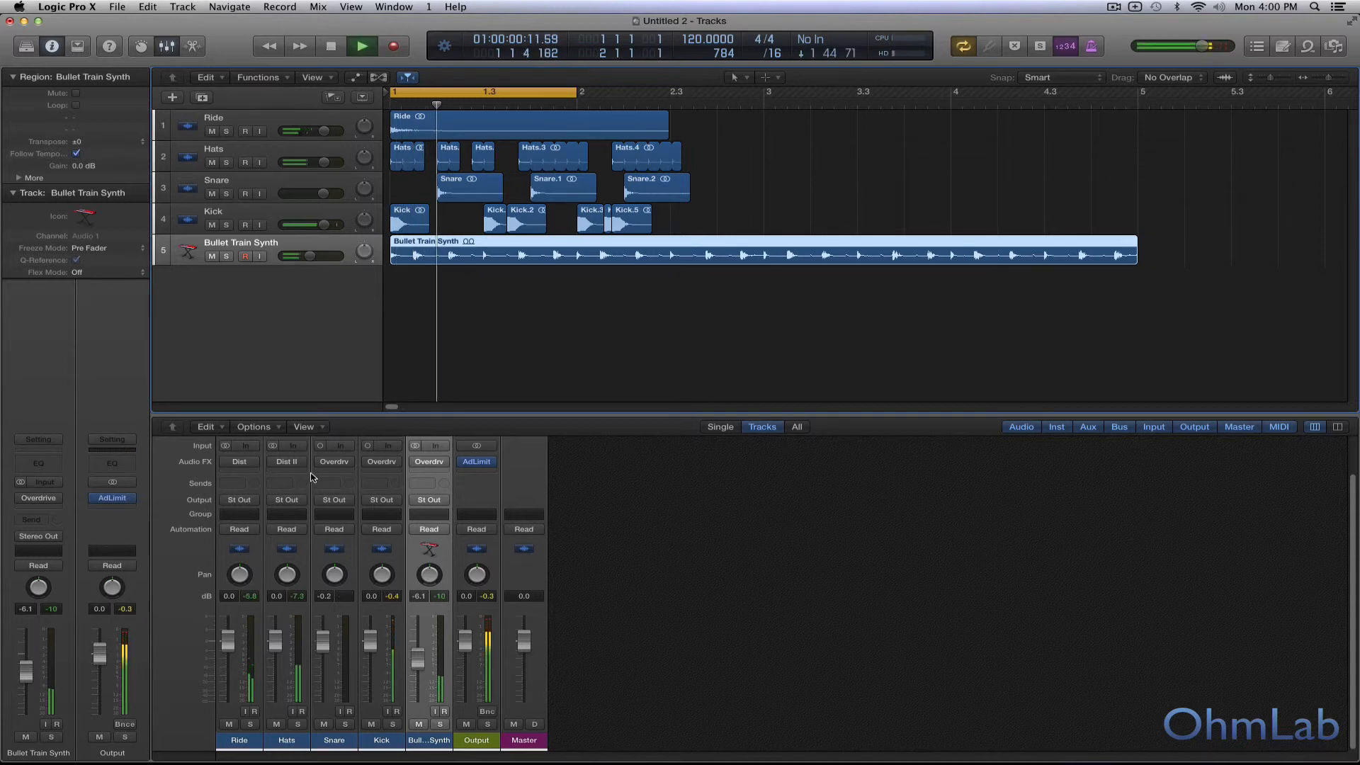
Step: Enable Distortion II on the Hats and Overdrive on the Snare and Bullet Train Synth while the full mix plays
click(274, 464)
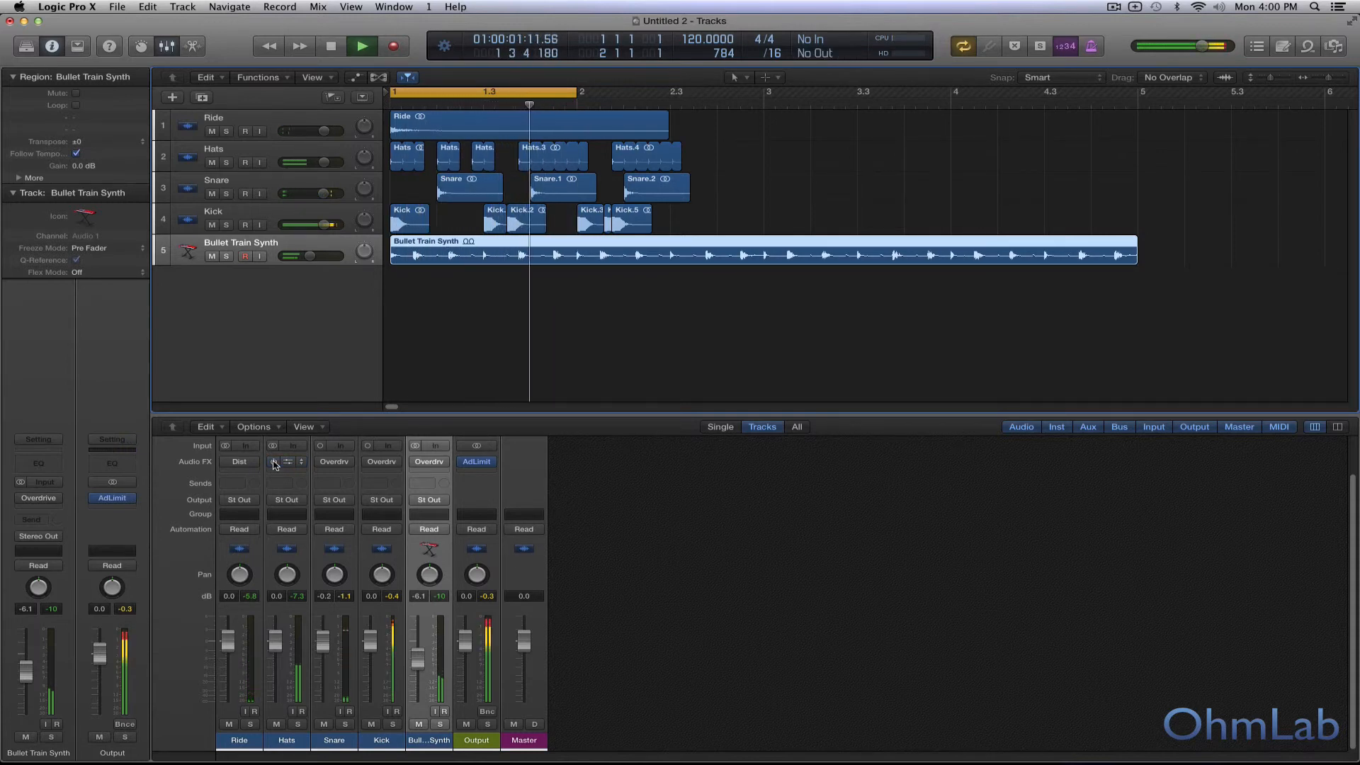
click(274, 461)
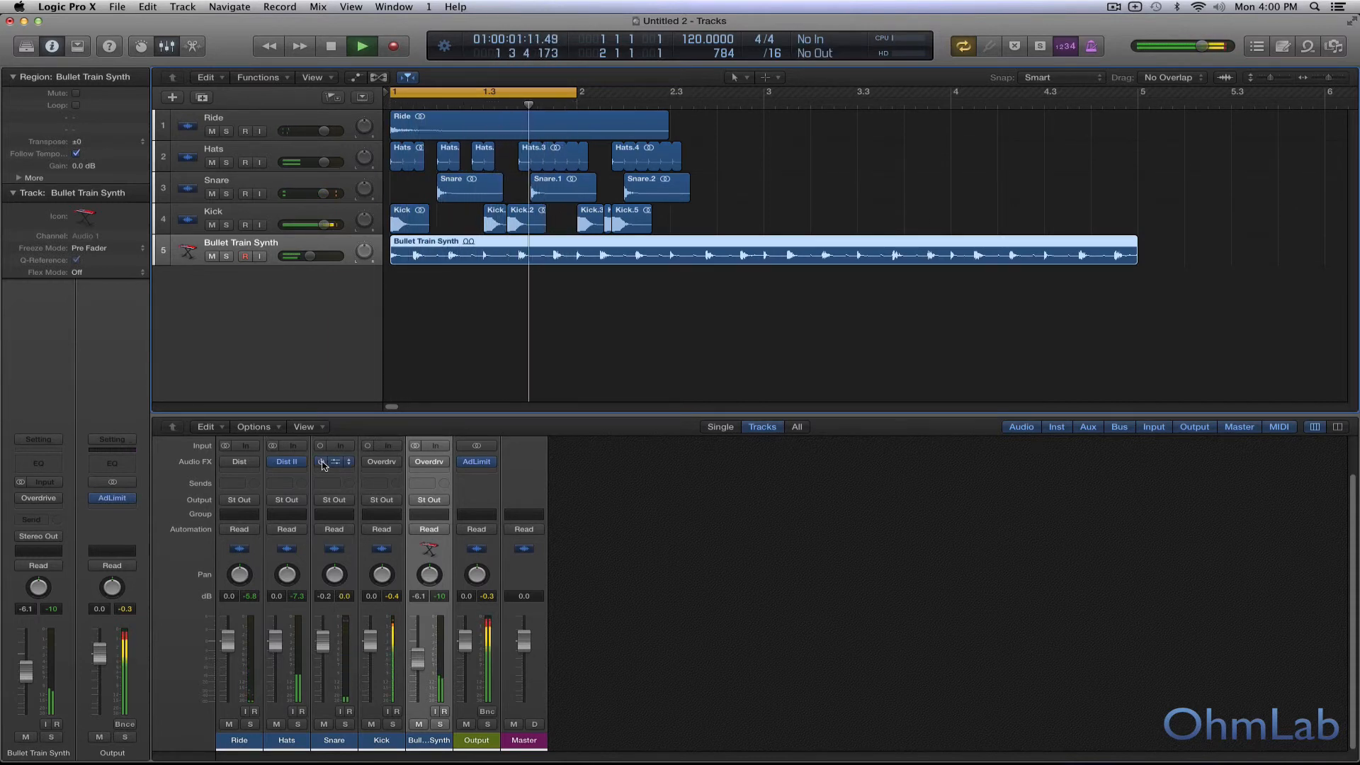
click(321, 462)
click(416, 462)
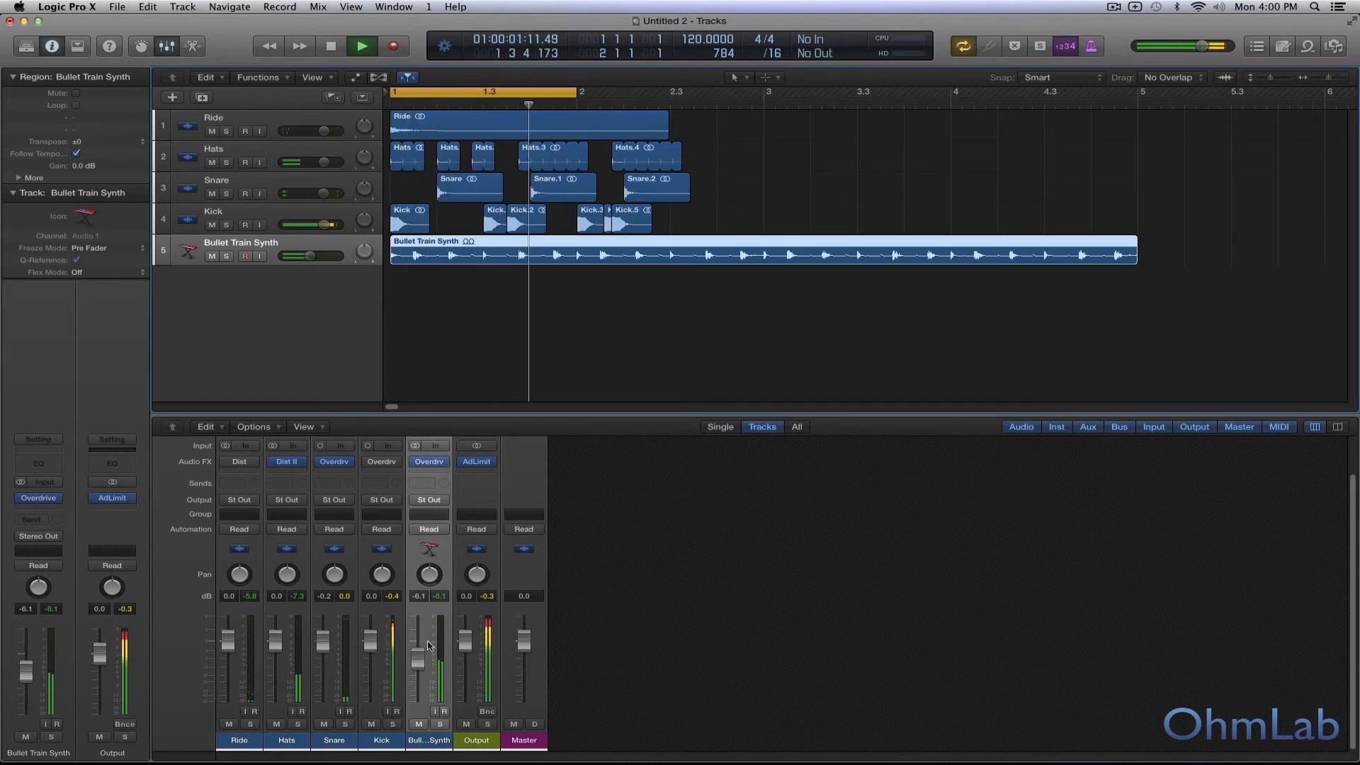
drag(419, 667, 421, 671)
key(space)
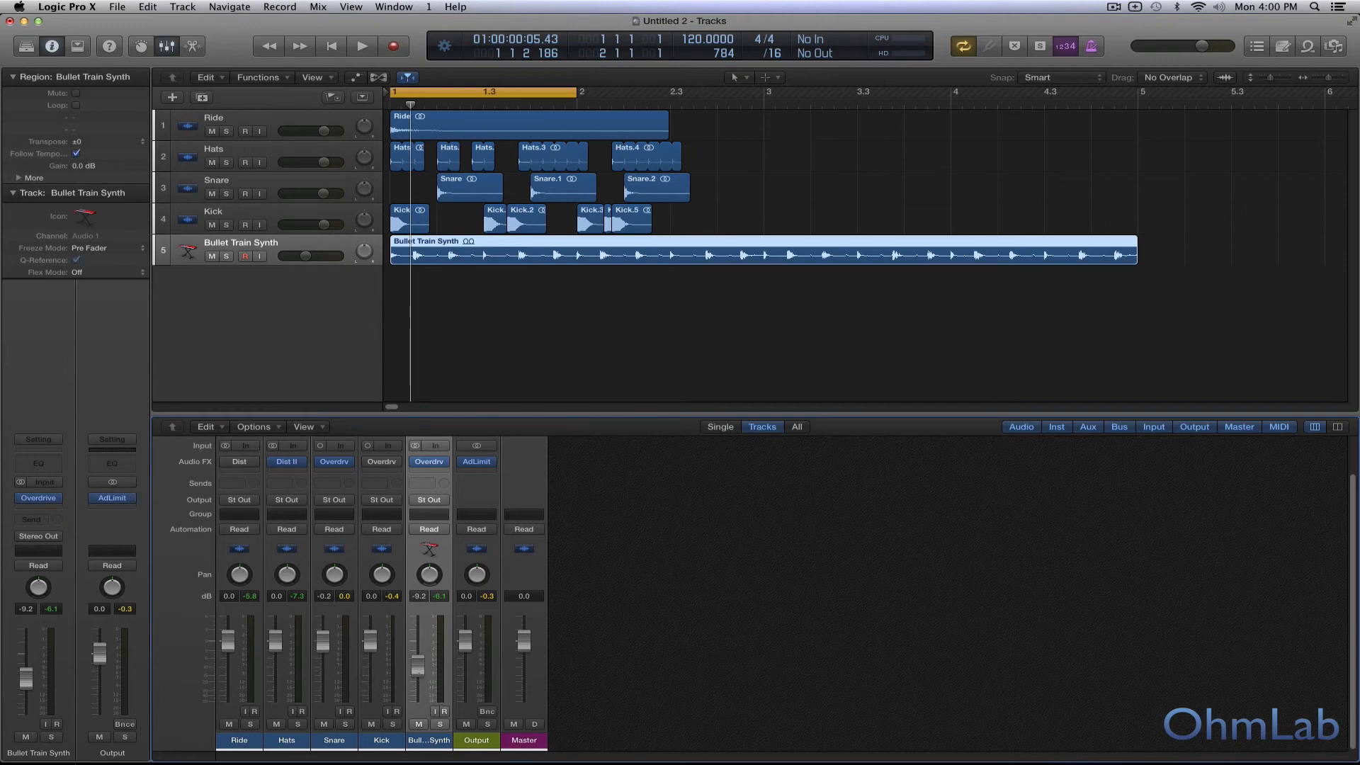
drag(418, 664, 418, 667)
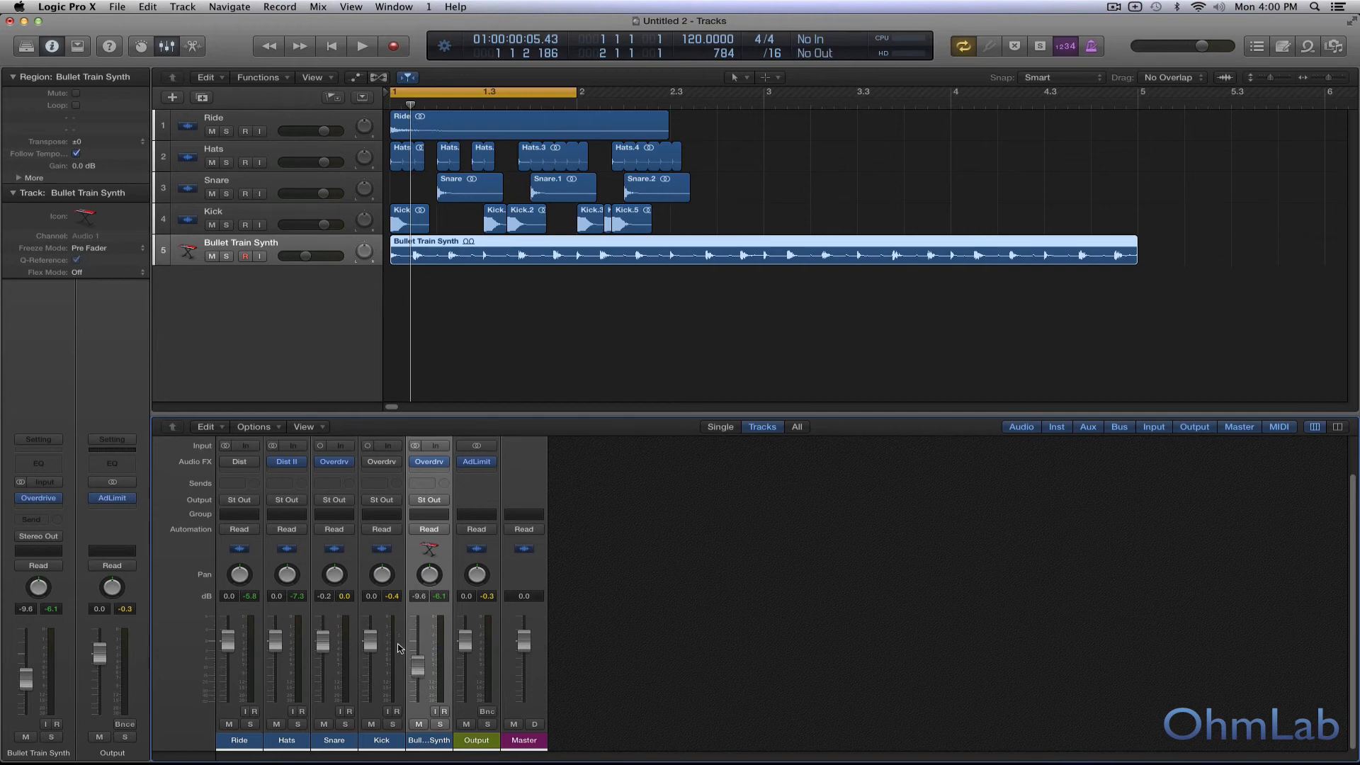